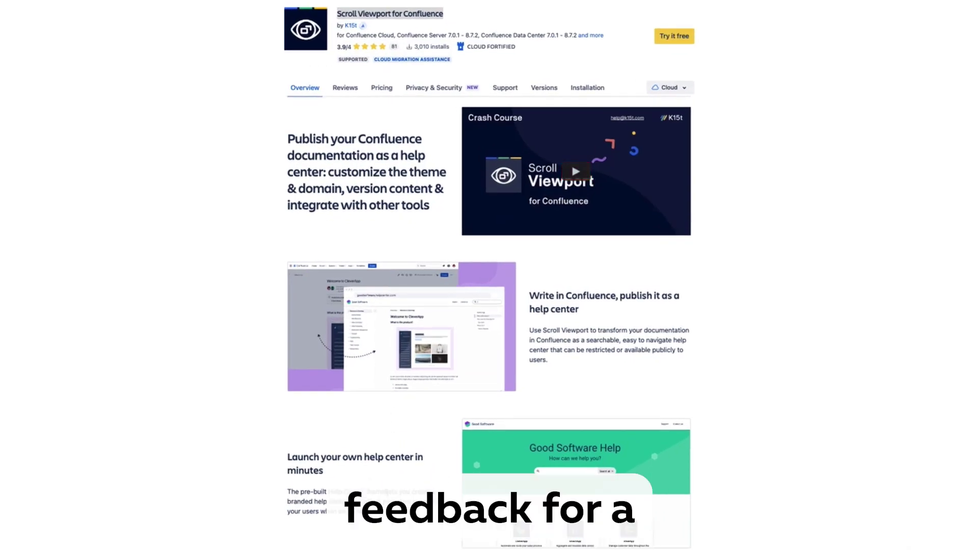
Read through the Scroll Viewport listing, highlighting the help center publishing headline.
left_click(207, 175)
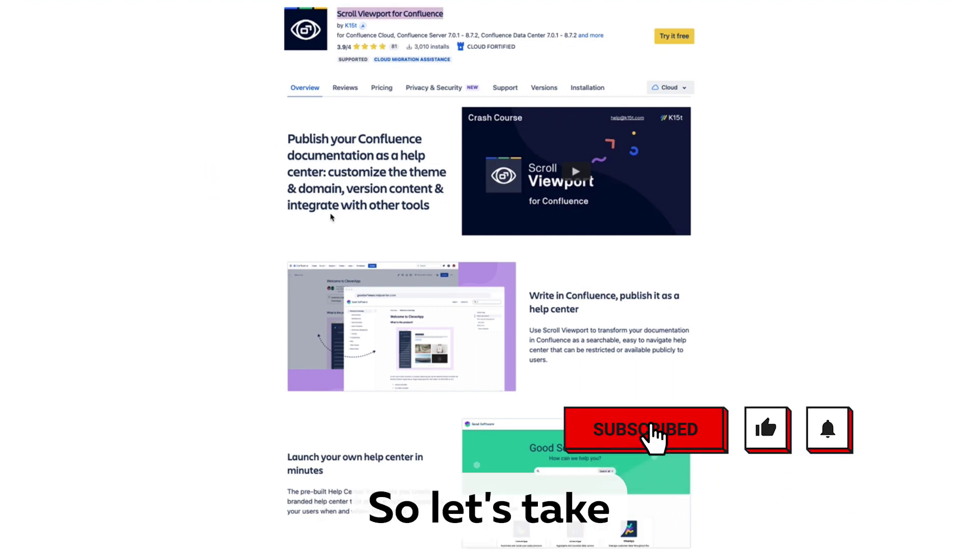
scroll(331, 217, "down", 1)
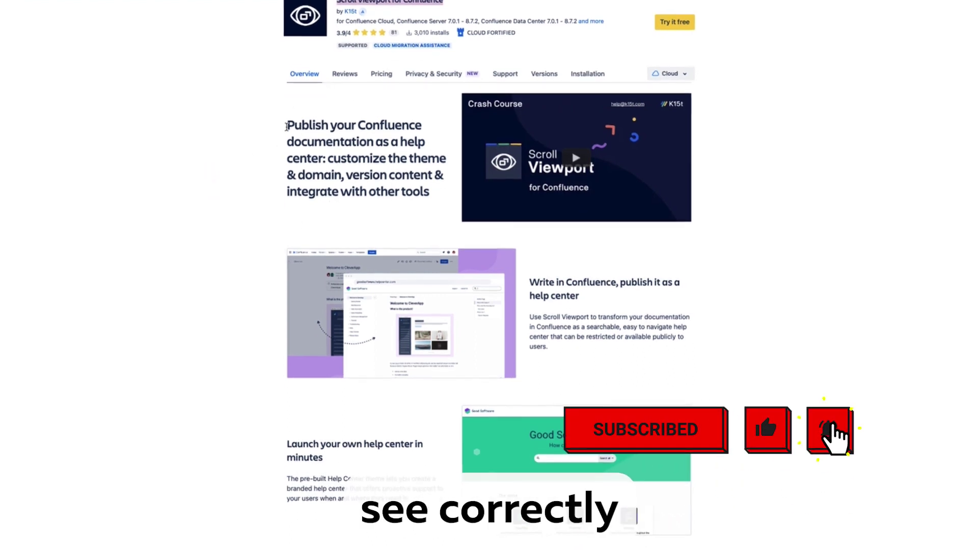
left_click_drag(286, 121, 340, 162)
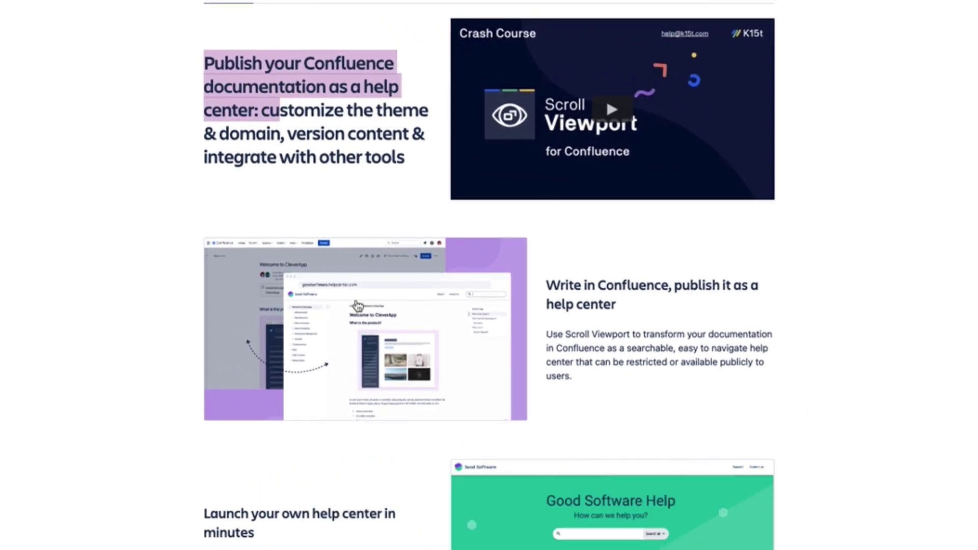
scroll(328, 164, "down", 1)
scroll(316, 100, "down", 2)
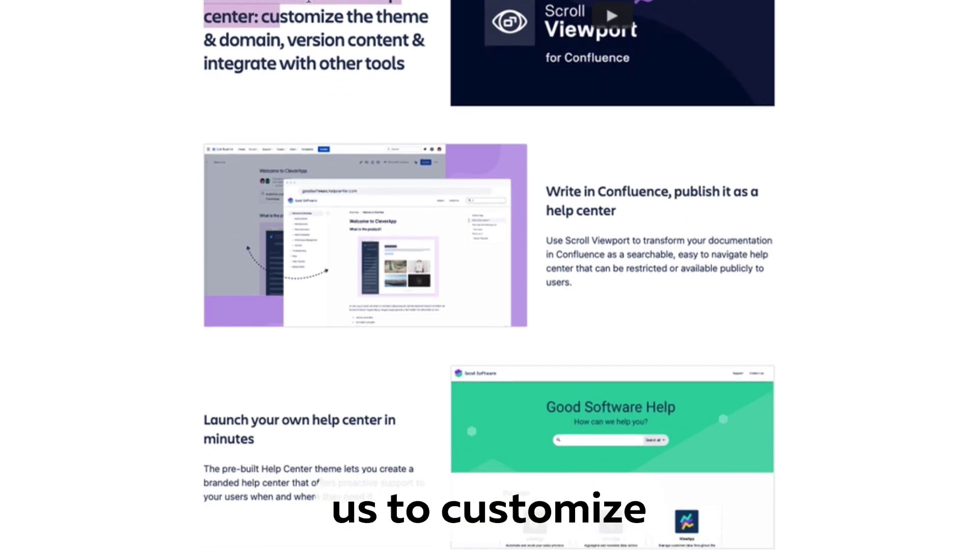
left_click(402, 16)
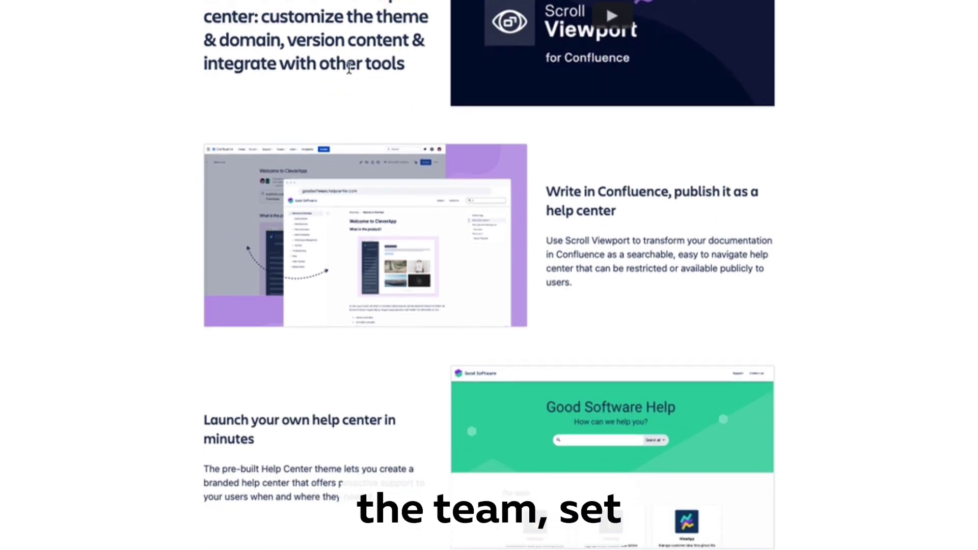
scroll(350, 66, "down", 1)
scroll(344, 30, "down", 1)
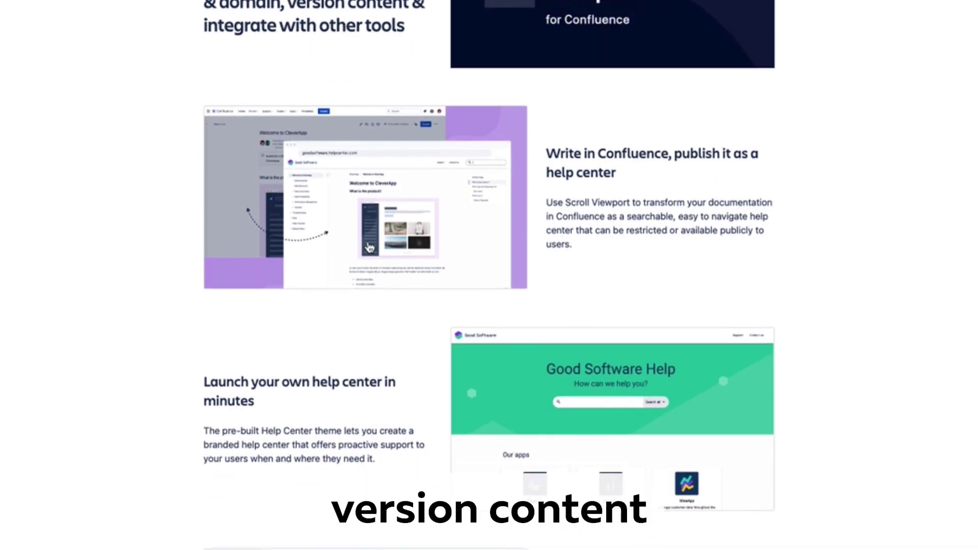
scroll(368, 247, "down", 8)
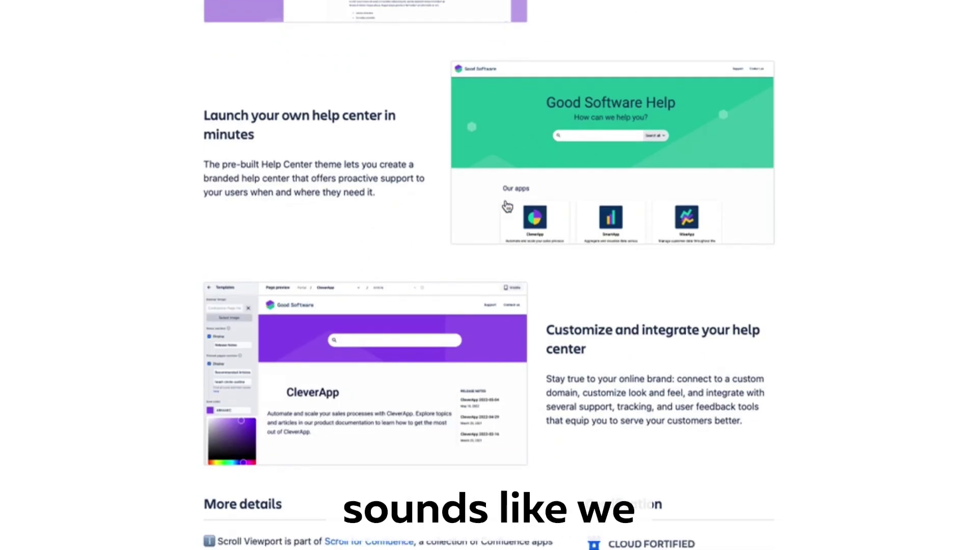
scroll(473, 474, "down", 6)
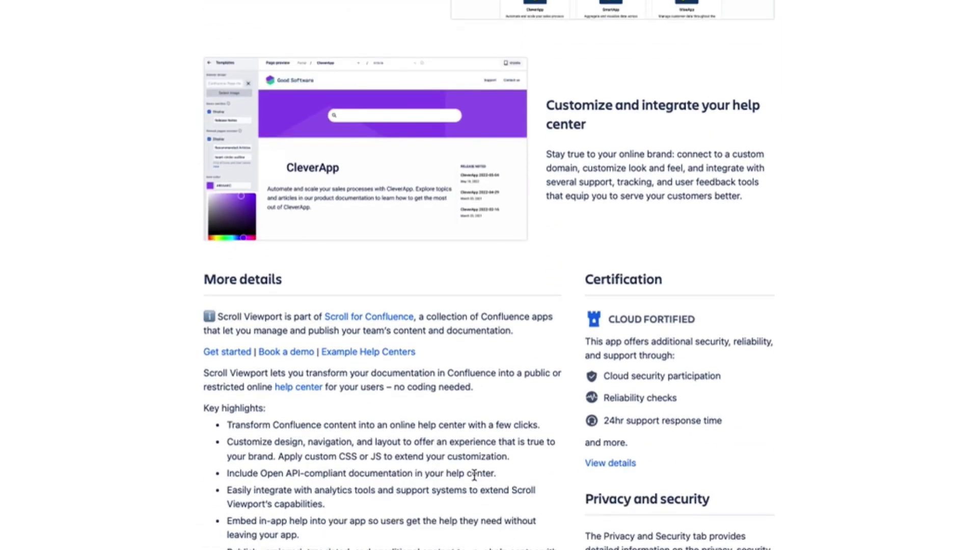
Highlight the listing's CLOUD FORTIFIED certification details.
left_click_drag(607, 319, 723, 324)
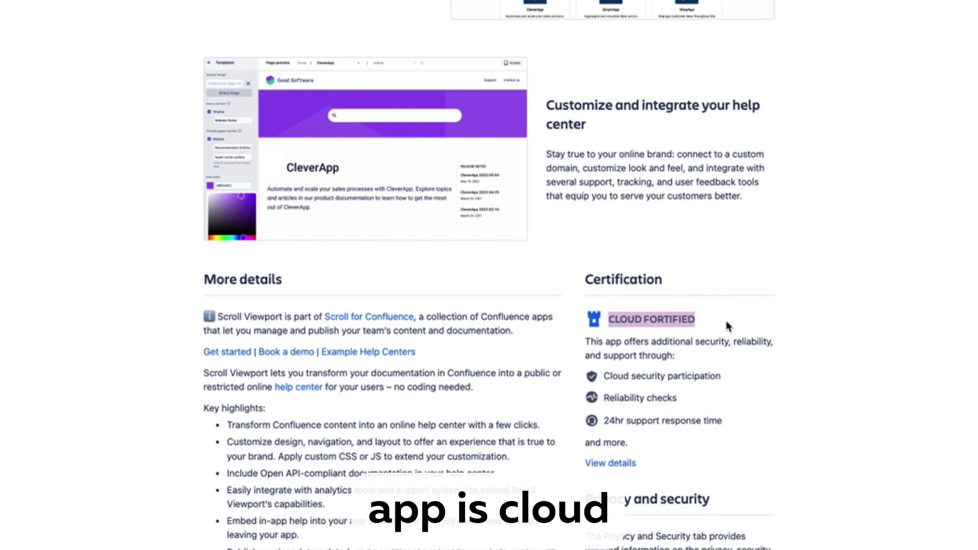
left_click_drag(604, 397, 690, 391)
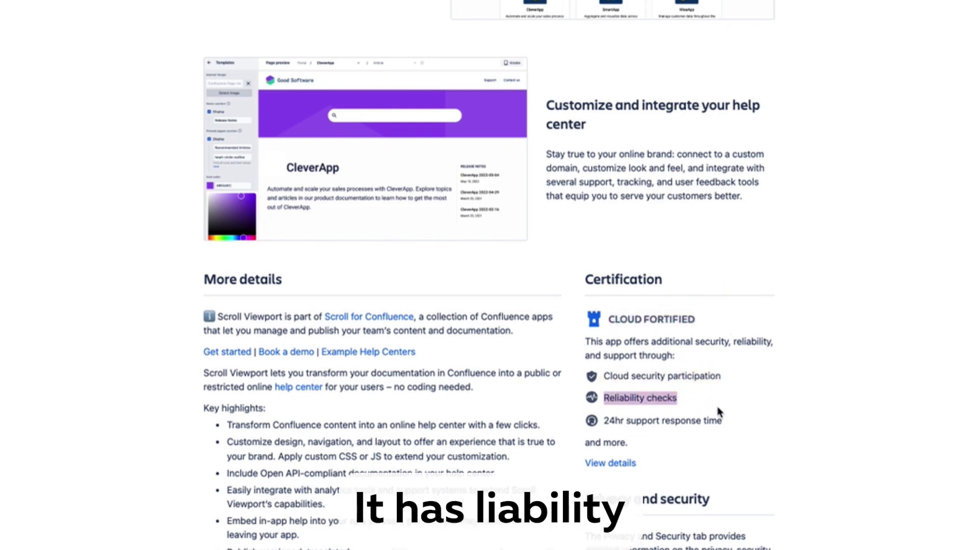
scroll(716, 406, "down", 7)
scroll(591, 383, "down", 4)
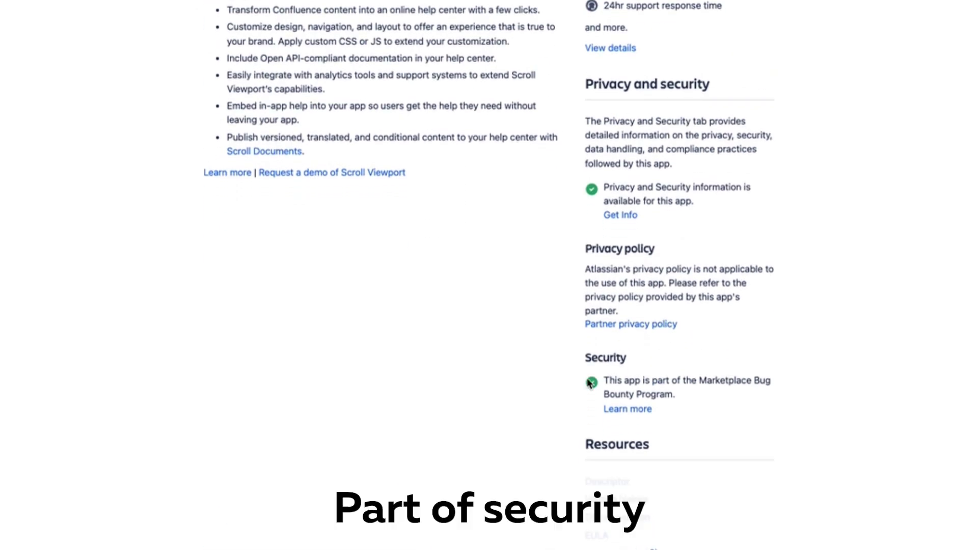
scroll(590, 385, "down", 5)
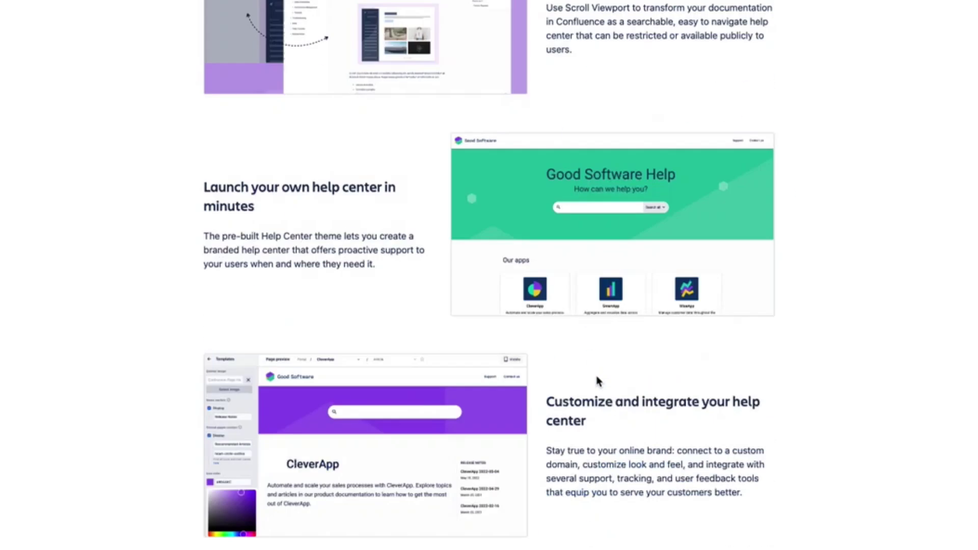
scroll(599, 381, "up", 6)
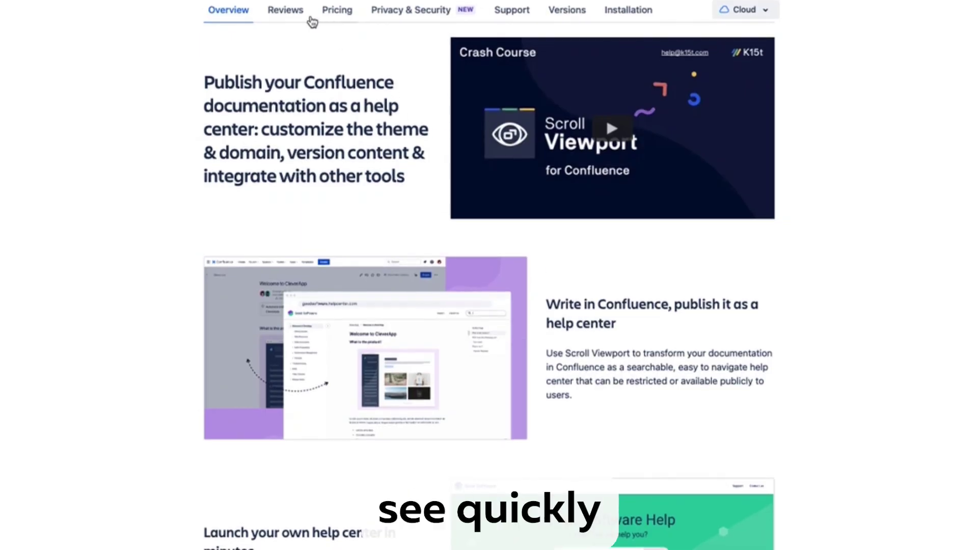
Browse the Scroll Viewport customer reviews.
left_click(285, 20)
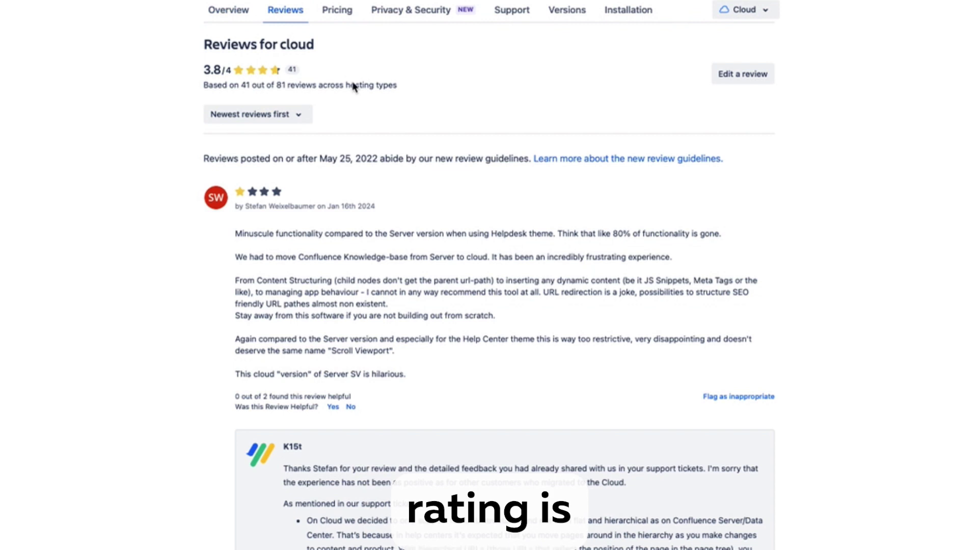
scroll(332, 292, "down", 1)
scroll(331, 292, "down", 2)
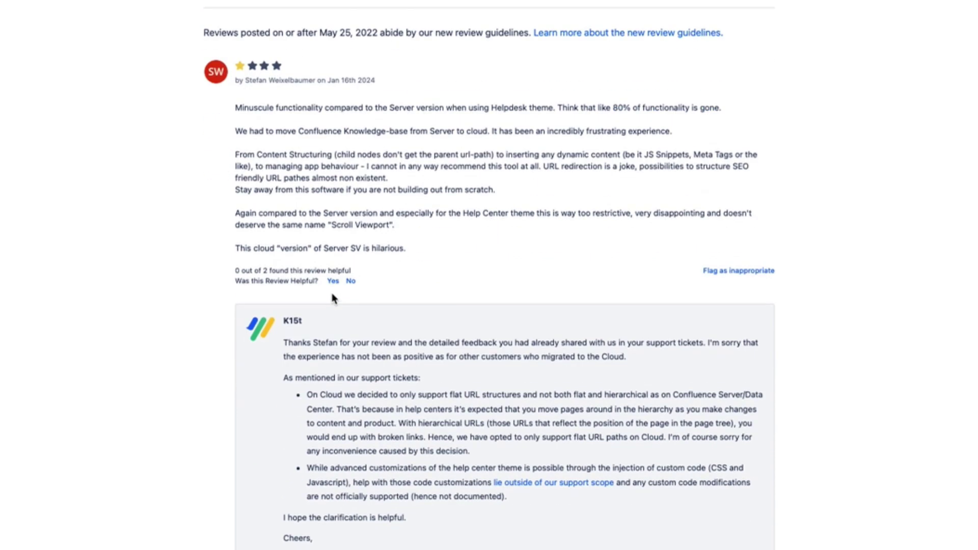
scroll(309, 377, "down", 6)
scroll(320, 489, "down", 9)
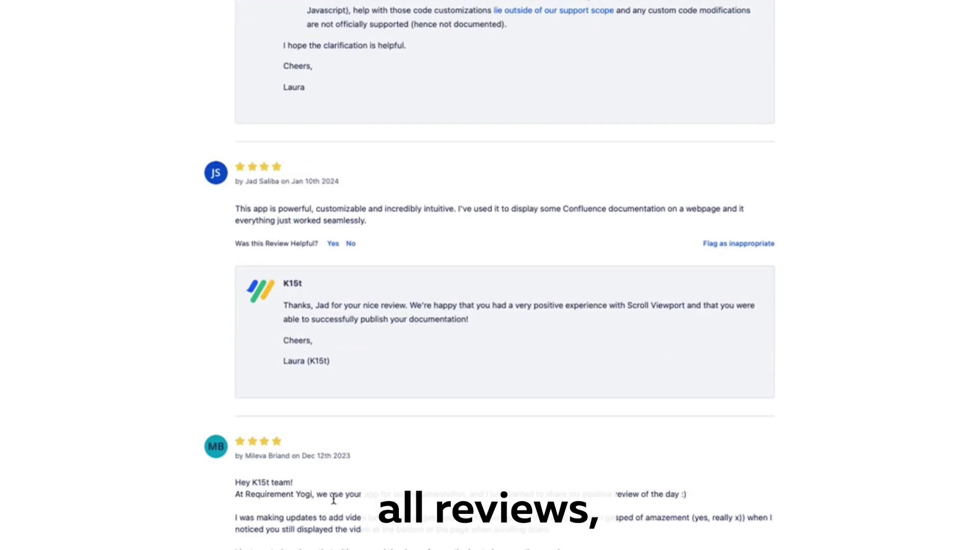
scroll(305, 305, "up", 12)
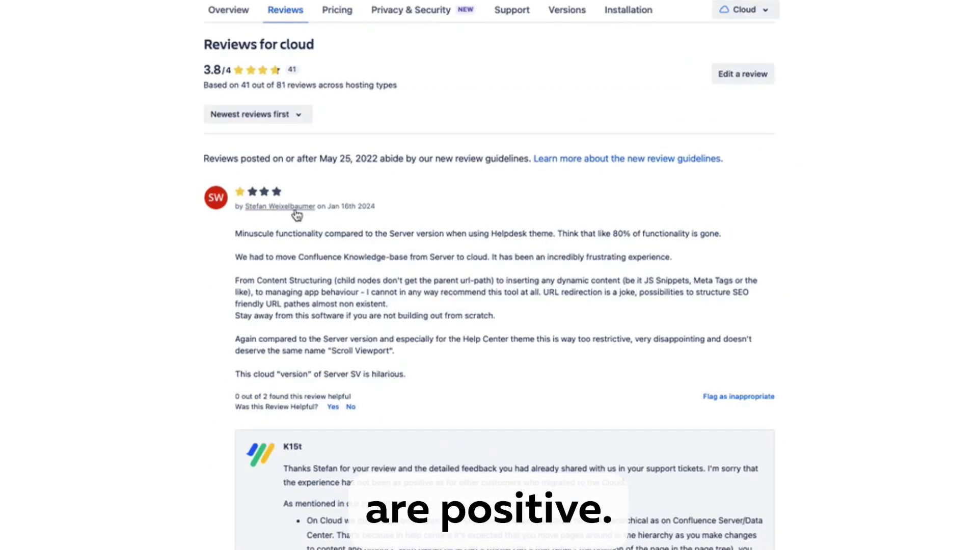
Look over the app's Privacy & Security data details.
left_click(424, 15)
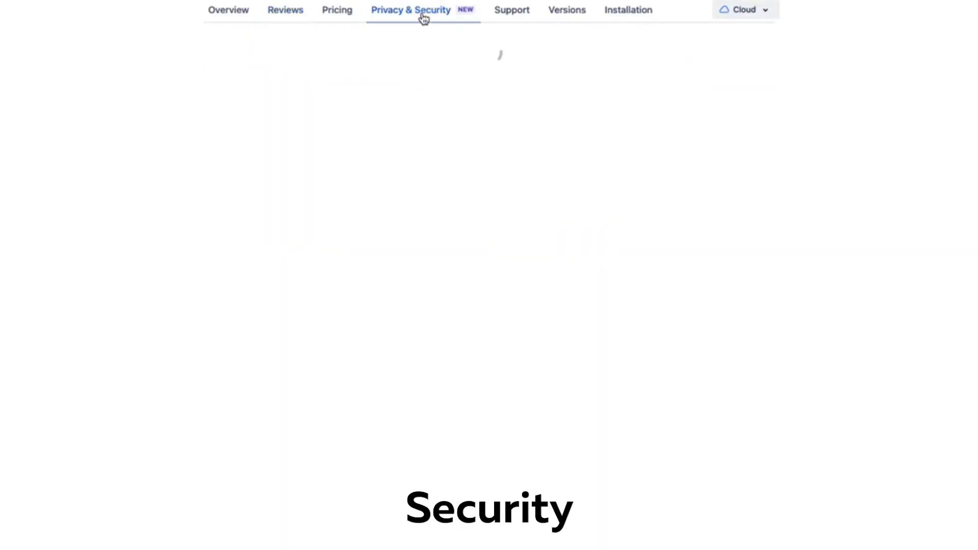
scroll(528, 465, "down", 2)
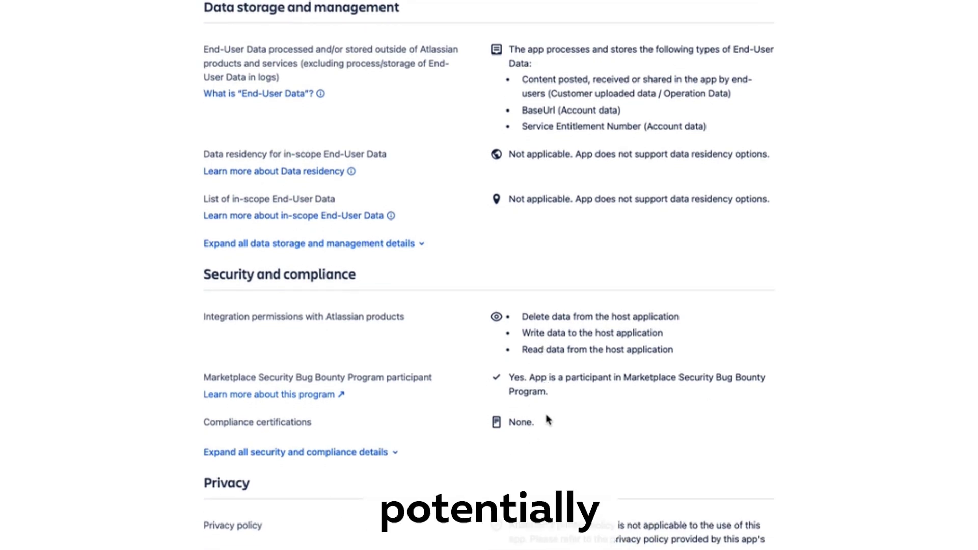
scroll(548, 419, "up", 2)
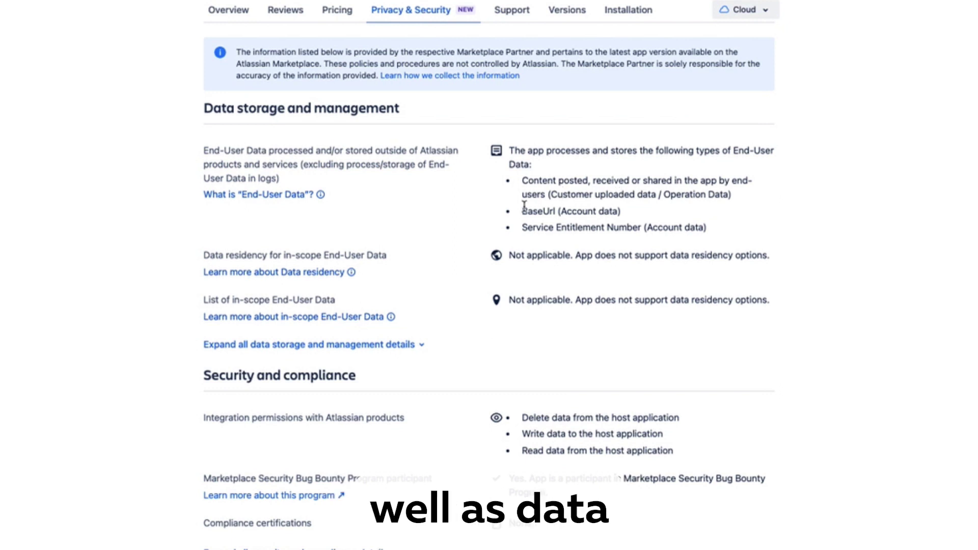
left_click_drag(520, 187, 547, 241)
scroll(548, 242, "down", 8)
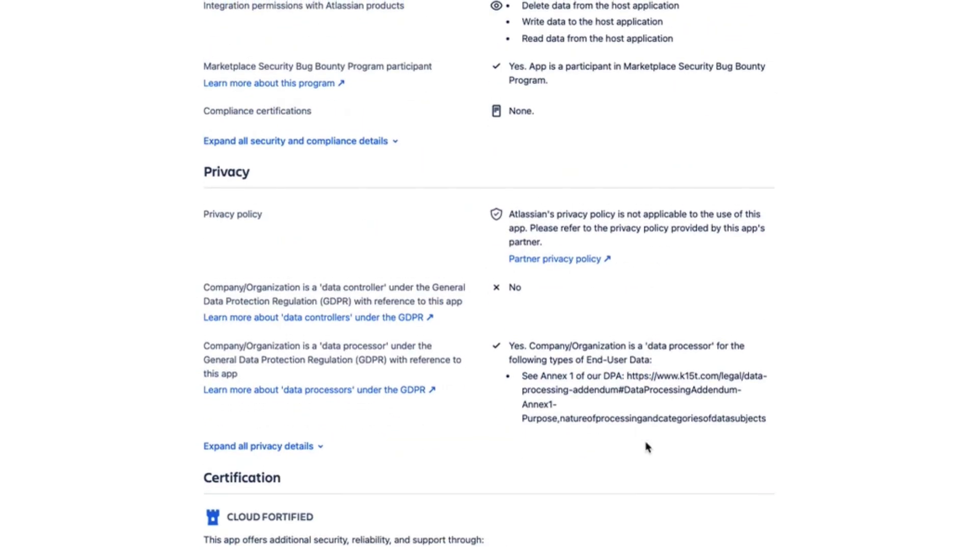
scroll(647, 447, "up", 8)
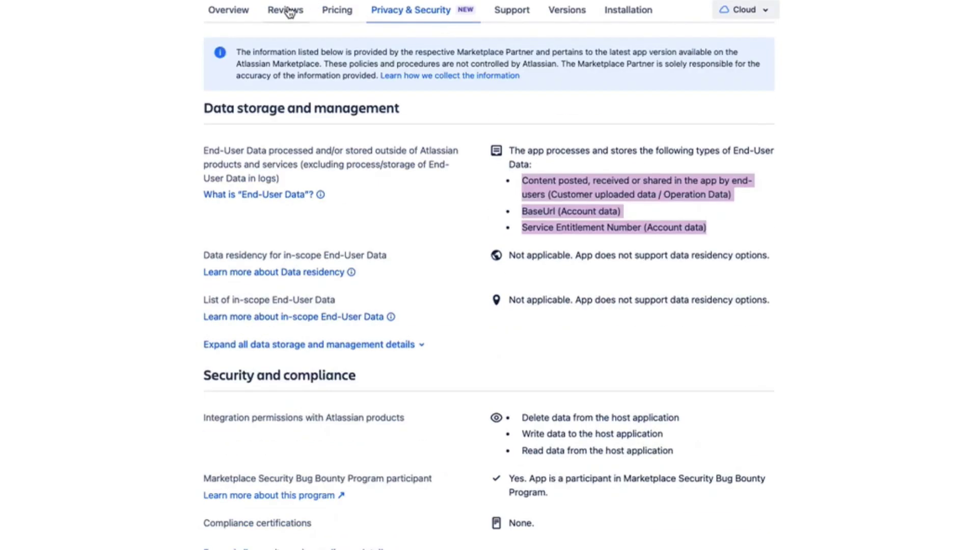
Check support contact hours, installation steps and reviews, then begin a Scroll Viewport free trial.
left_click(500, 14)
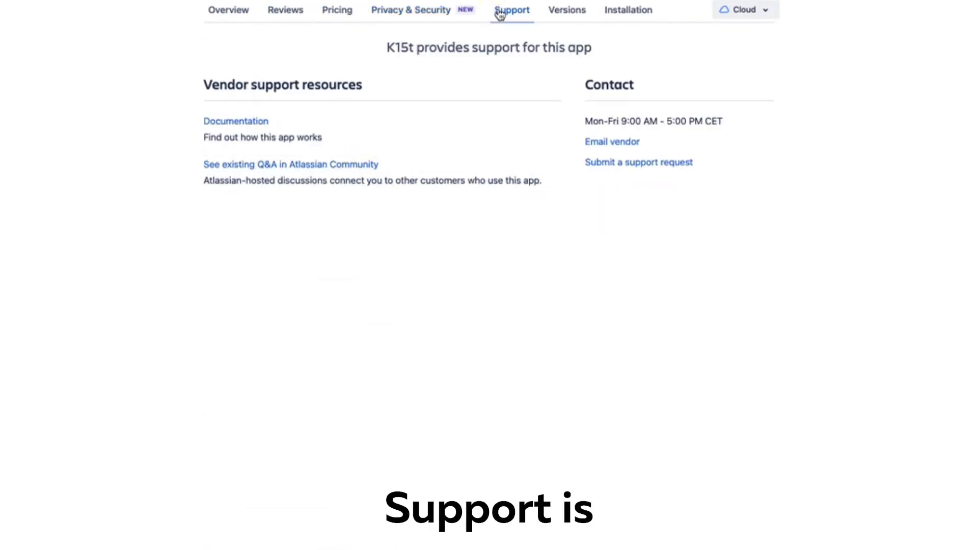
left_click_drag(705, 120, 635, 121)
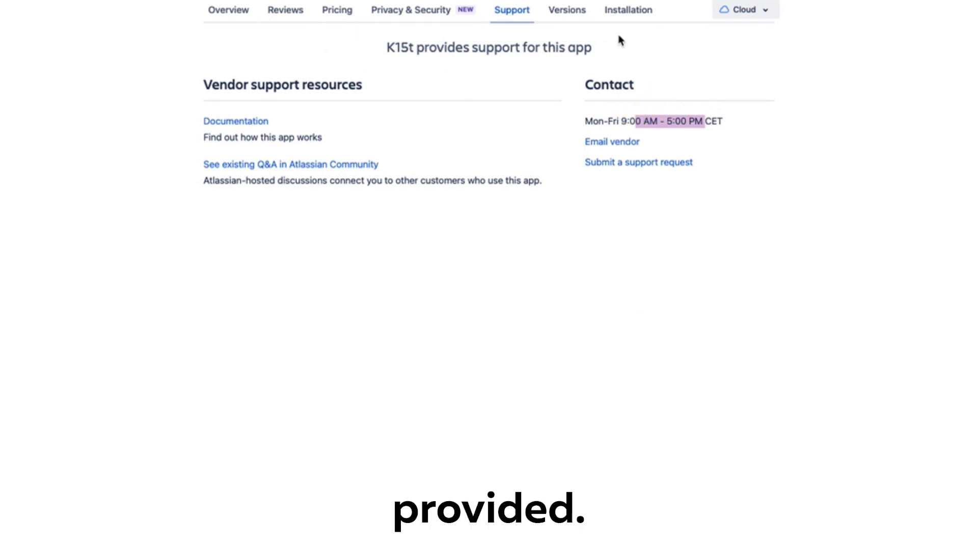
left_click(634, 15)
left_click(289, 15)
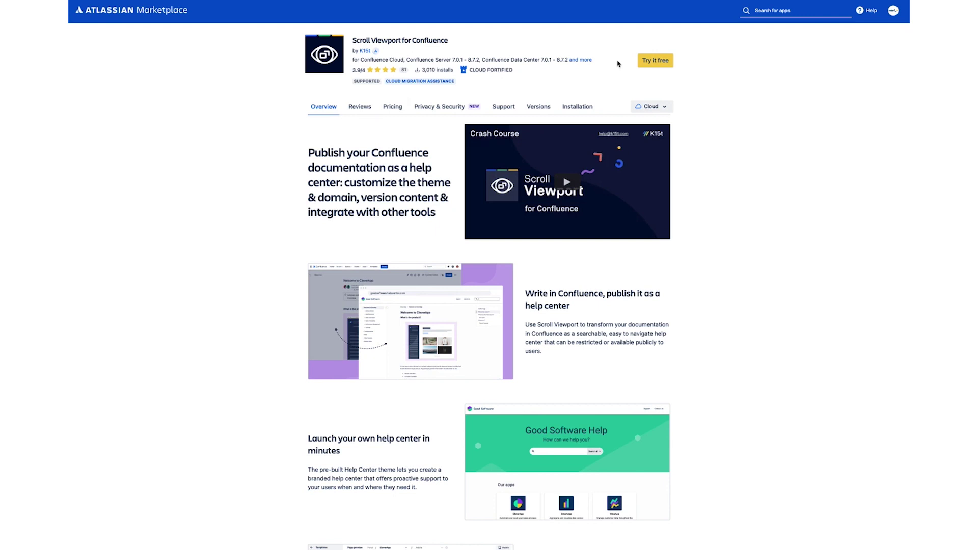
left_click(667, 62)
Choose the unsolicited-feedback site for the Scroll Viewport trial and start it.
left_click(448, 157)
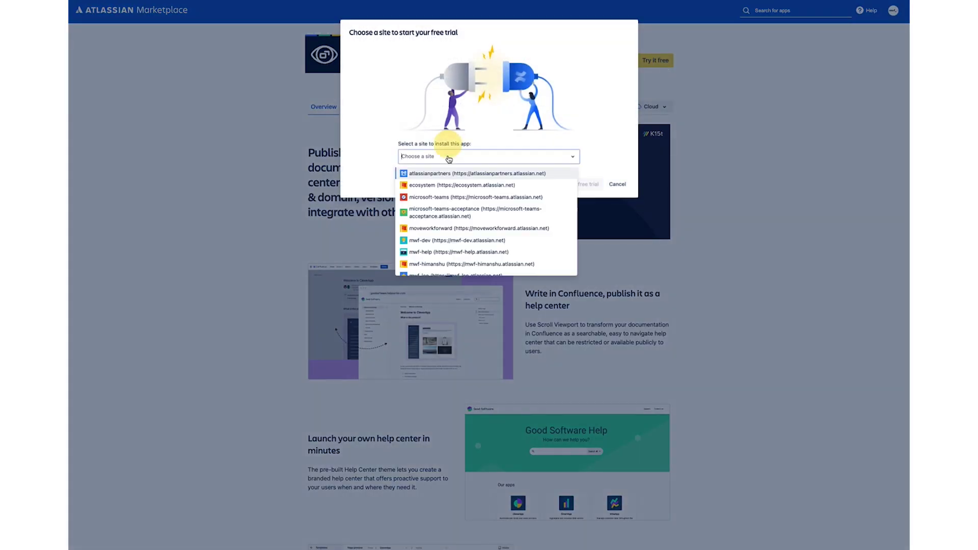
type("unso")
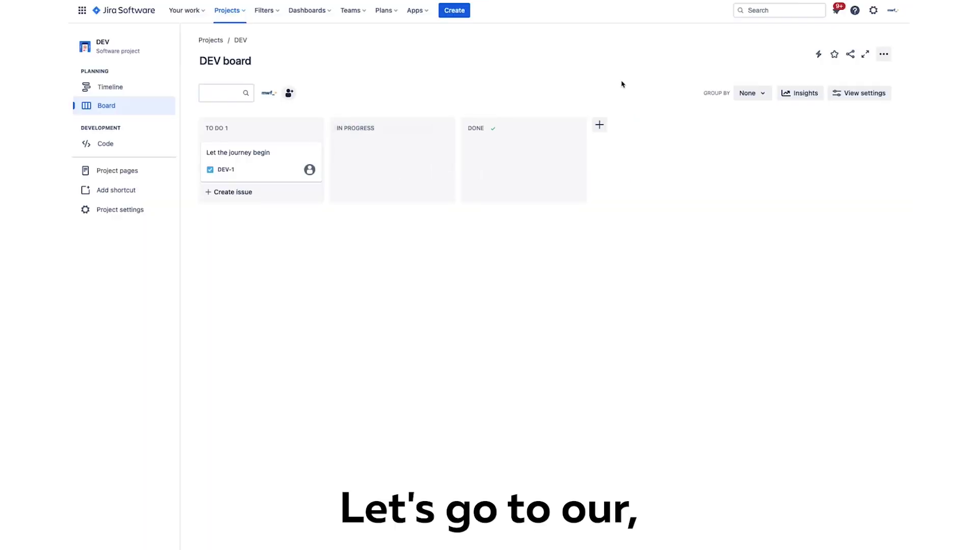
left_click(873, 10)
left_click(644, 247)
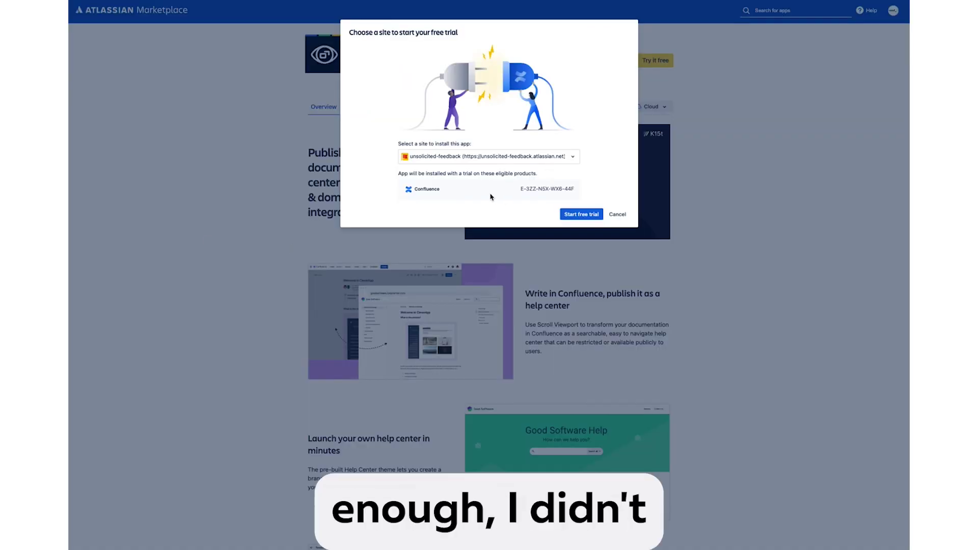
left_click(583, 219)
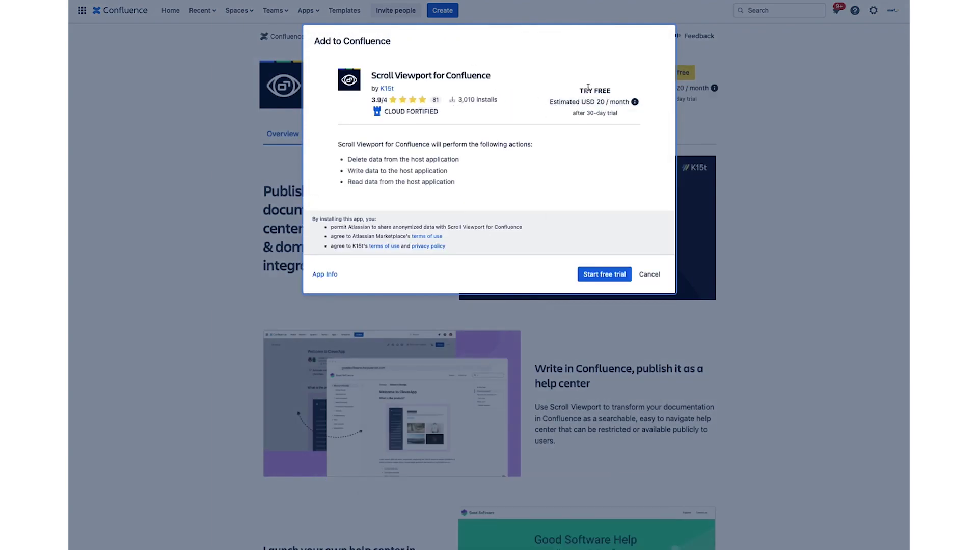
Confirm the free trial in the Add to Confluence dialog so Scroll Viewport installs.
mouse_move(579, 100)
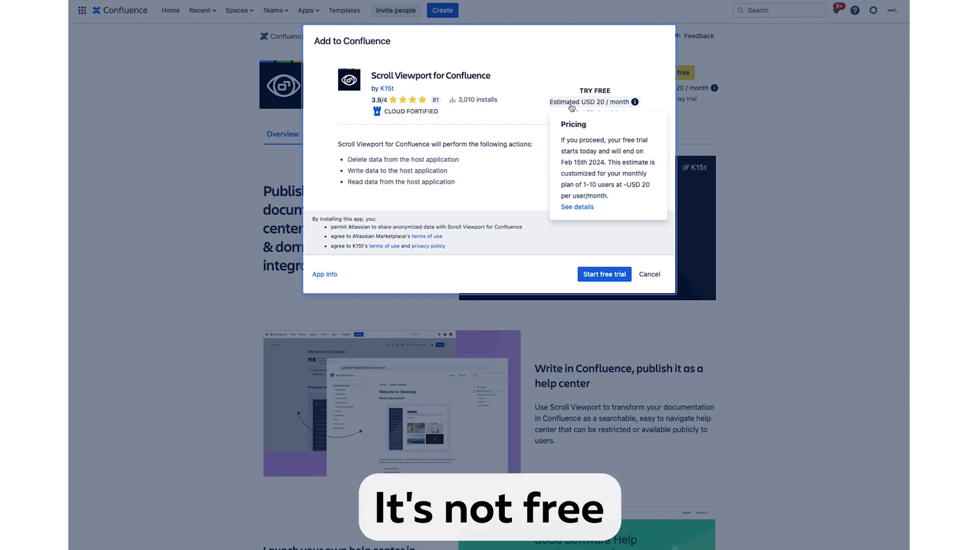
left_click(597, 274)
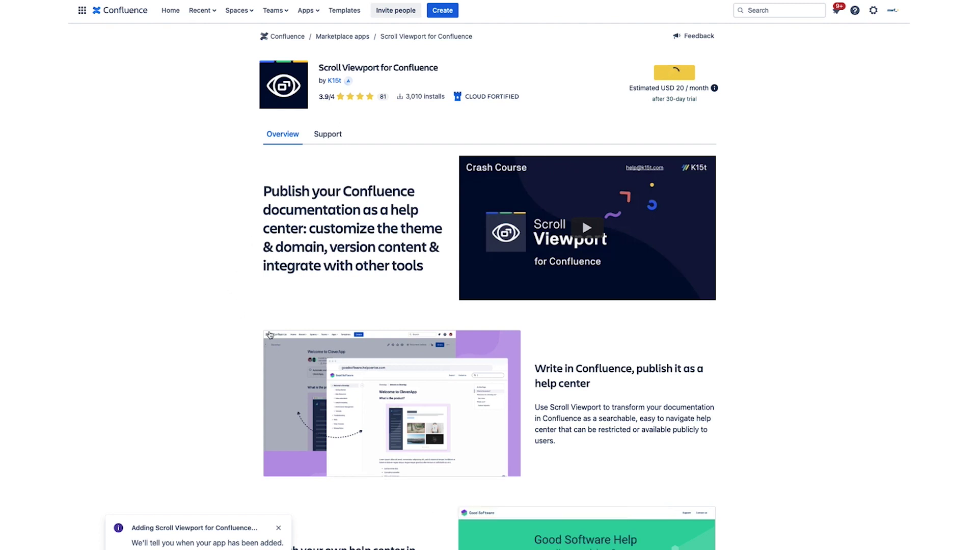
scroll(254, 397, "down", 1)
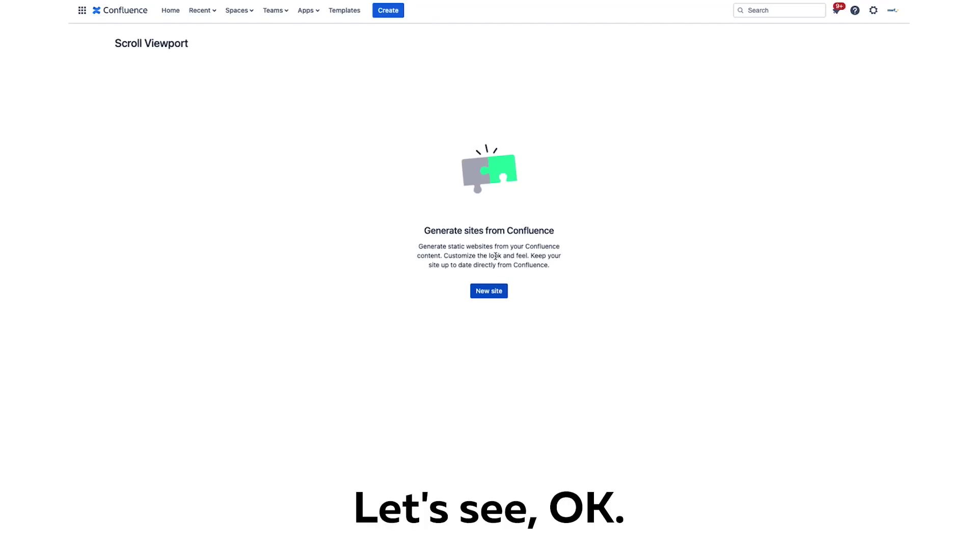
Create a new site named 'Unsolicited Feedback' at unsolicited-feedback.scrollhelp.site.
left_click(488, 294)
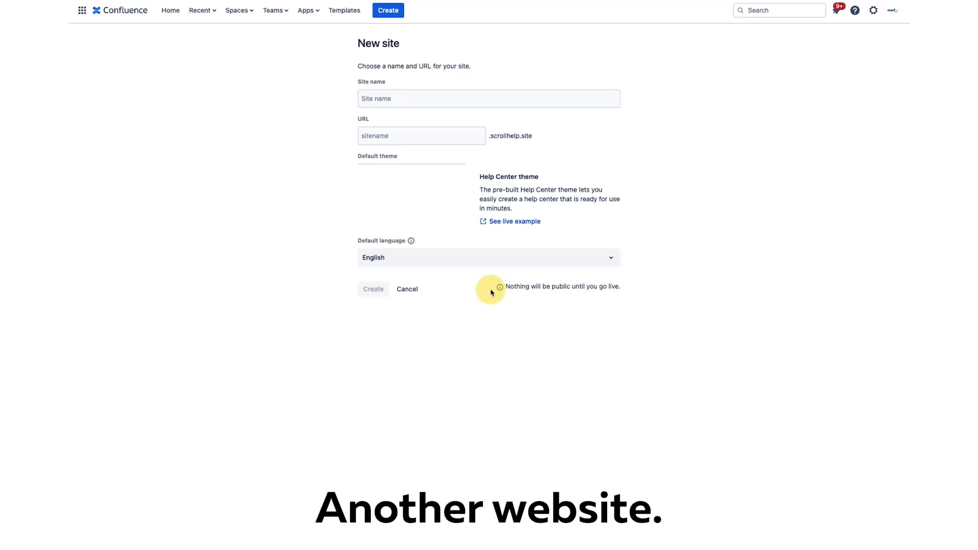
left_click(438, 97)
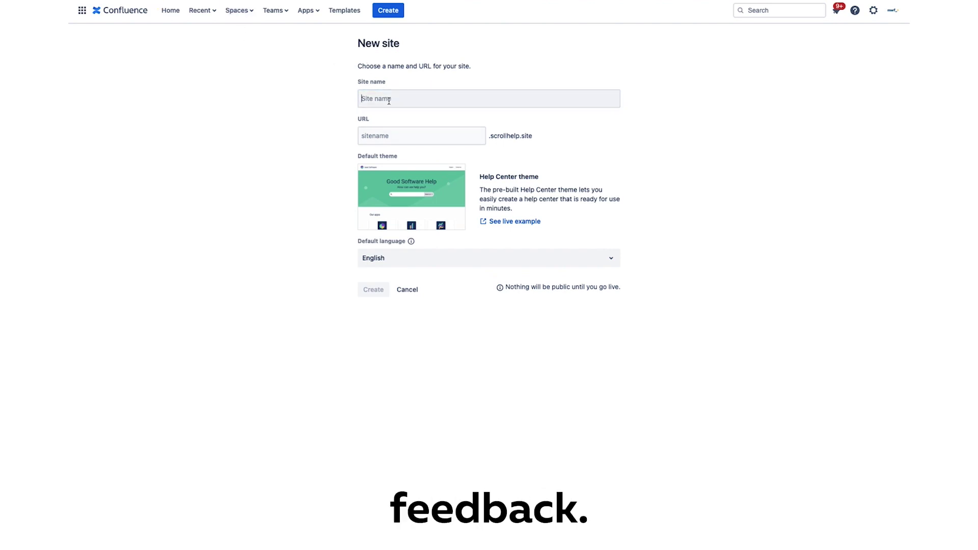
type("Unsolicited Feedback.")
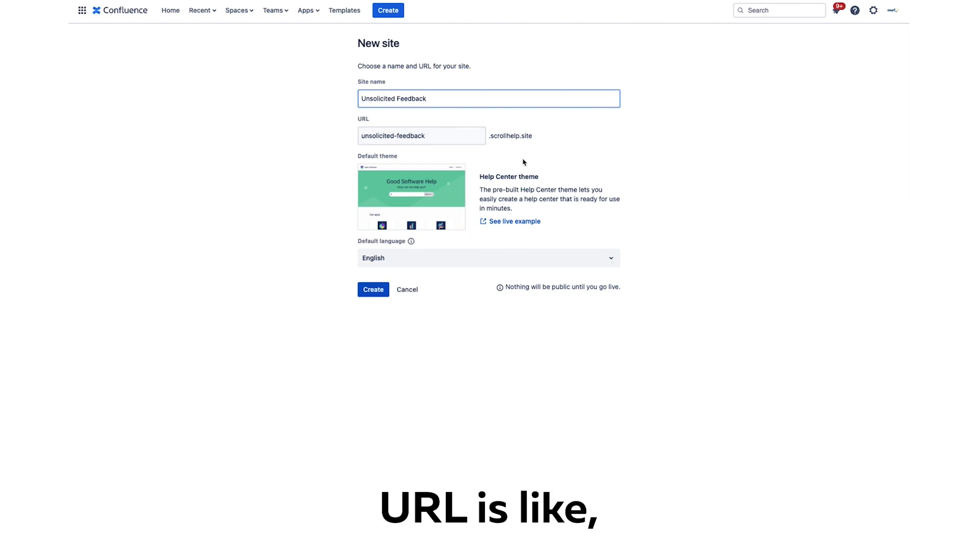
left_click(437, 268)
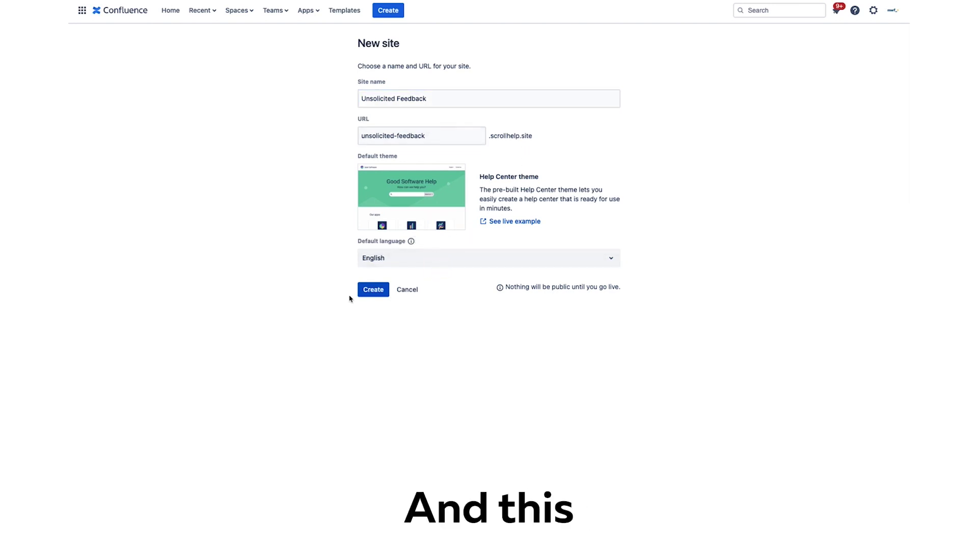
left_click(376, 294)
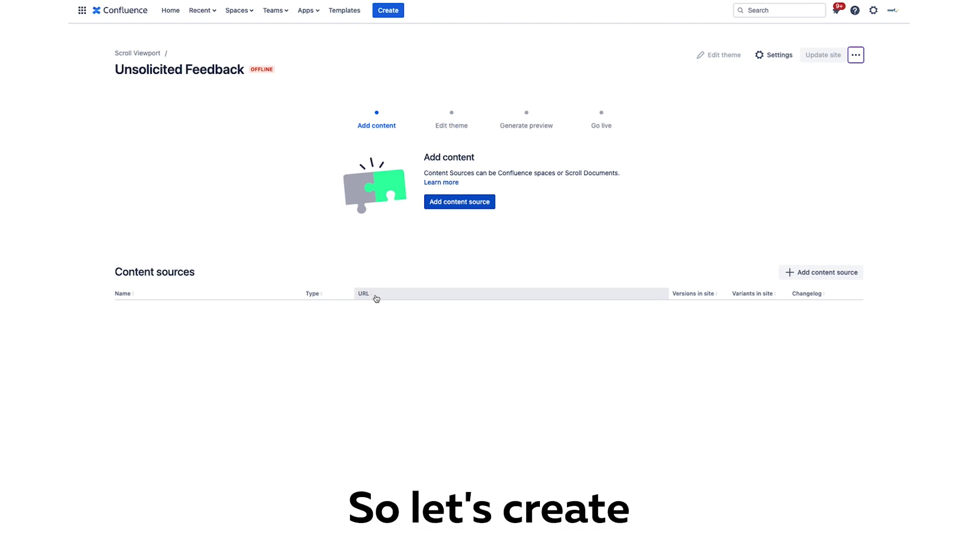
Add the Move Work Forward Confluence space as a content source with URL segment move-work-forward.
left_click(240, 11)
left_click(475, 205)
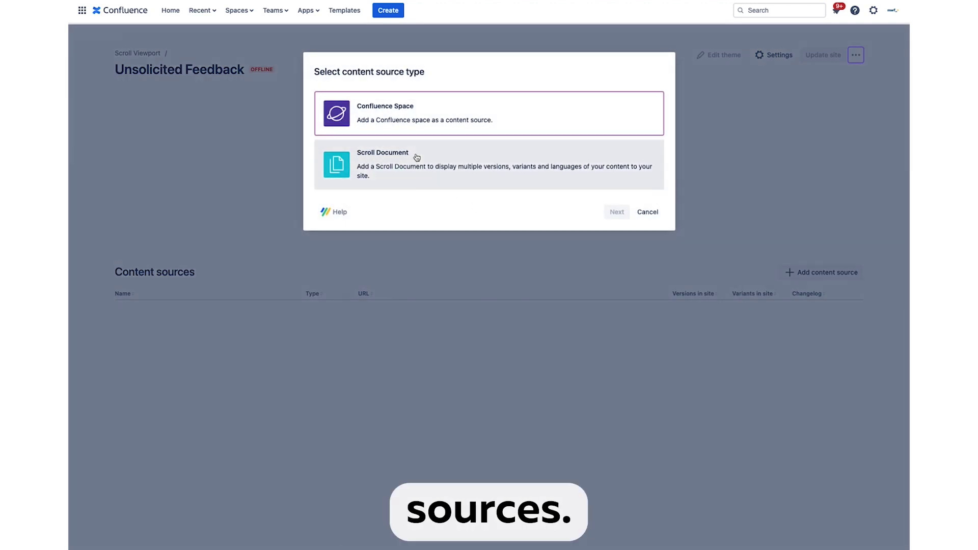
left_click(406, 122)
left_click(615, 212)
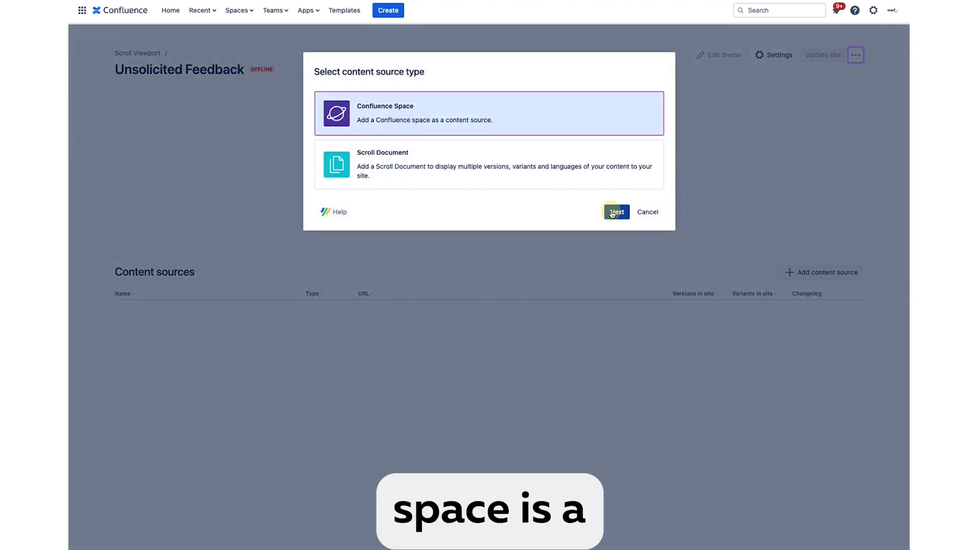
left_click(655, 100)
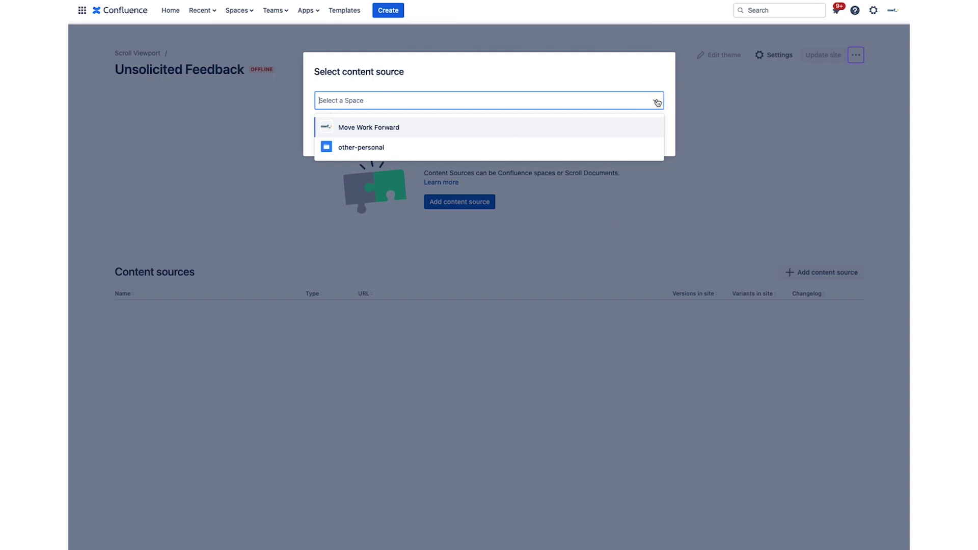
left_click(478, 132)
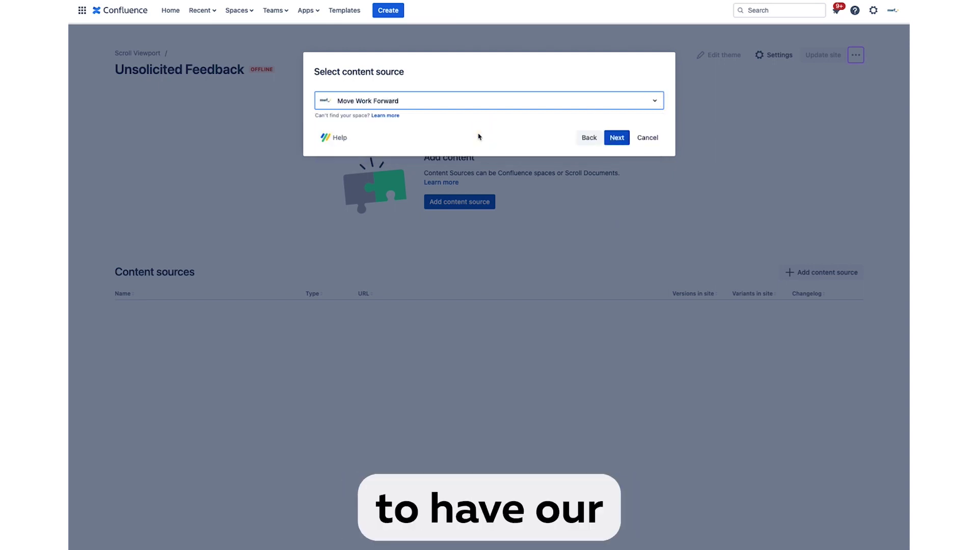
left_click(615, 137)
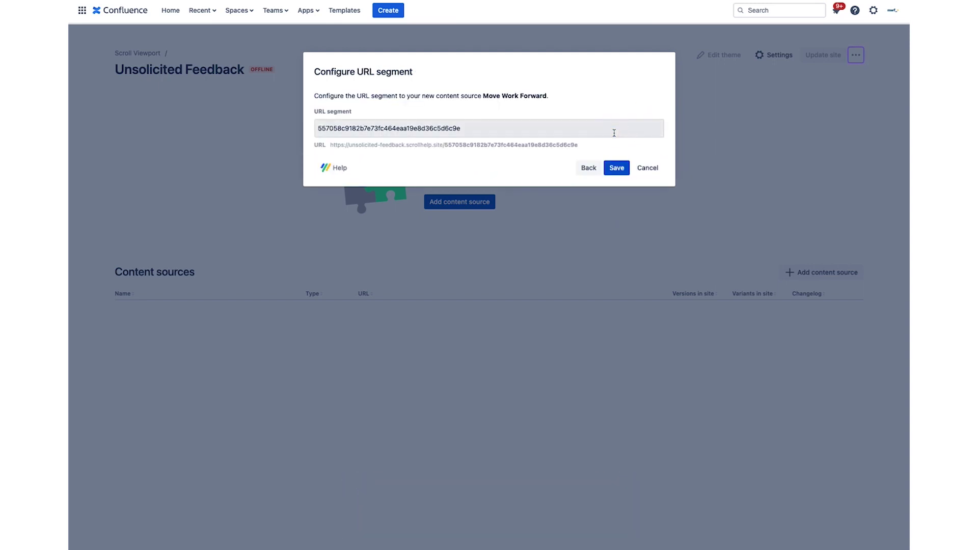
double_click(442, 134)
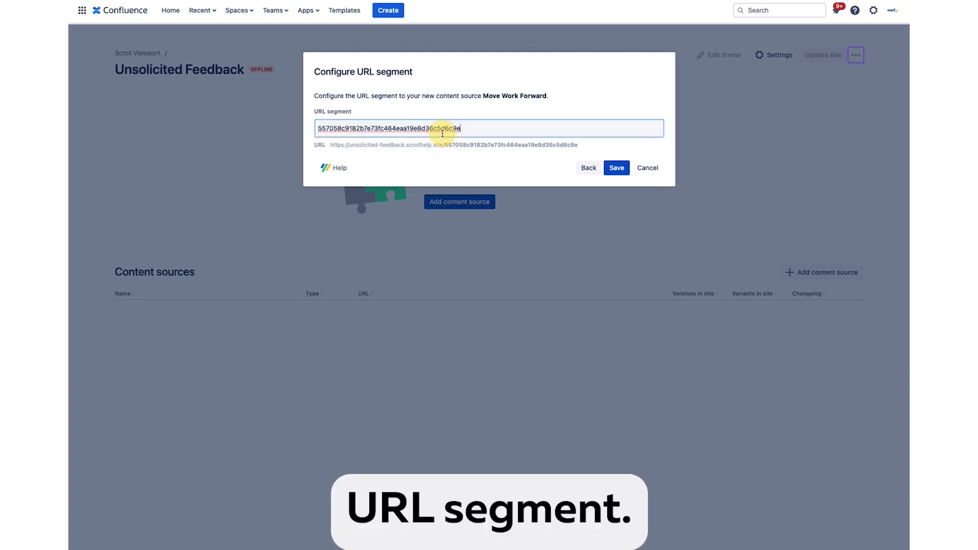
type("u")
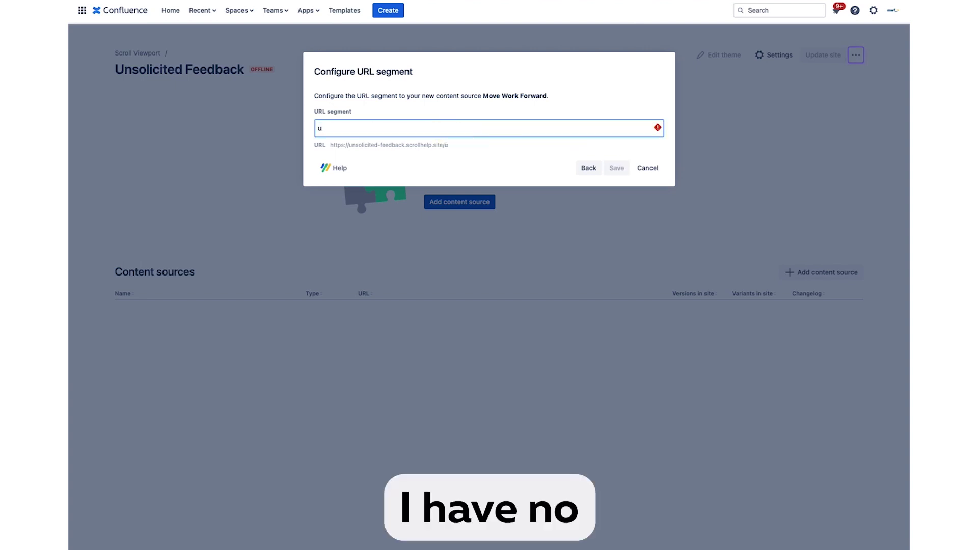
type("move w")
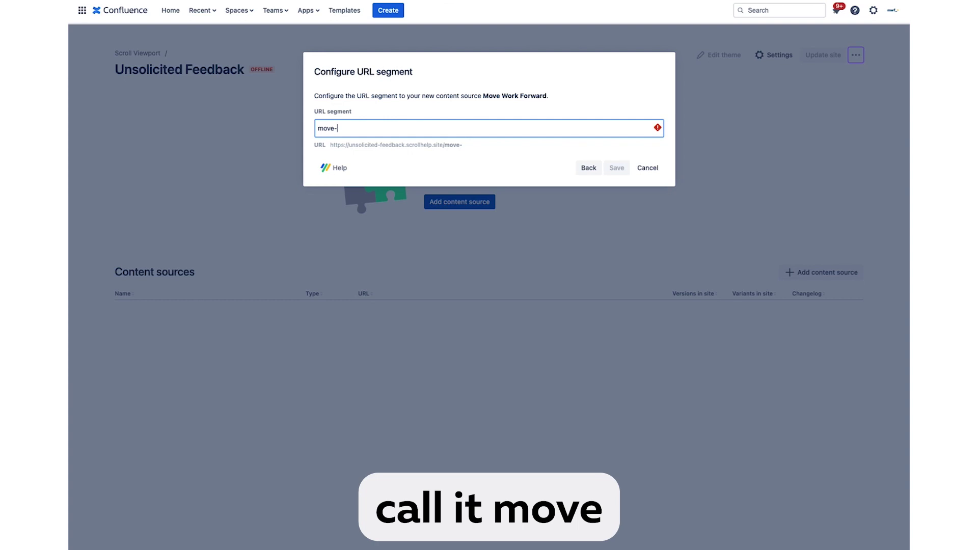
type("work")
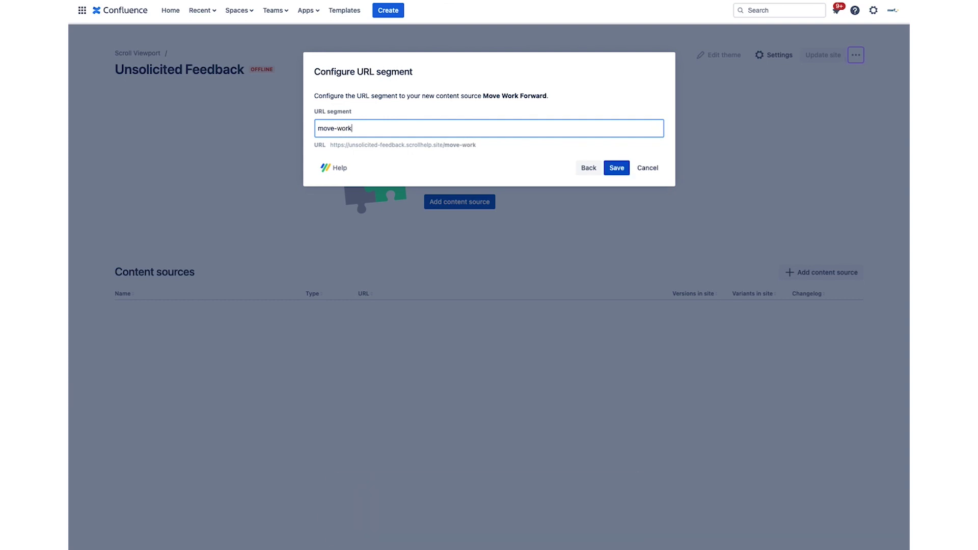
type("-forward")
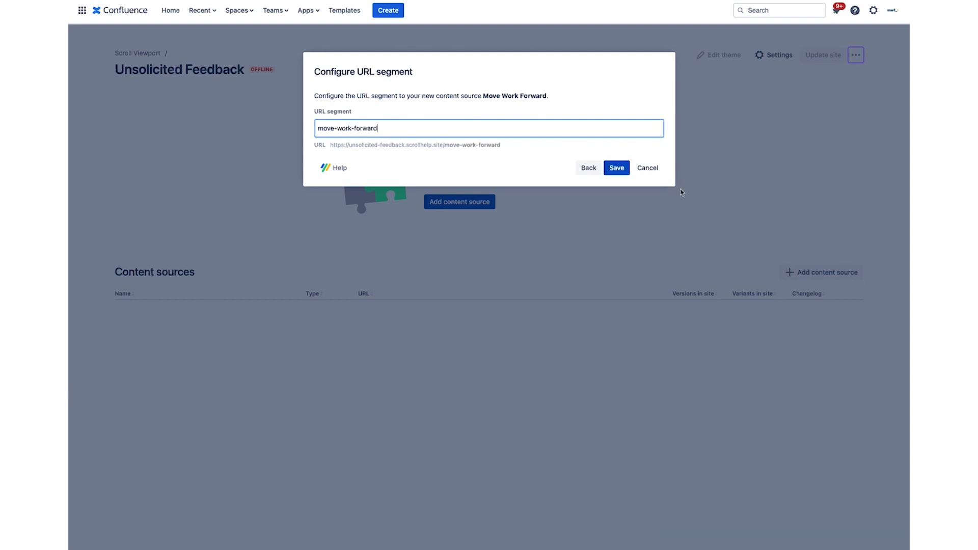
left_click(616, 168)
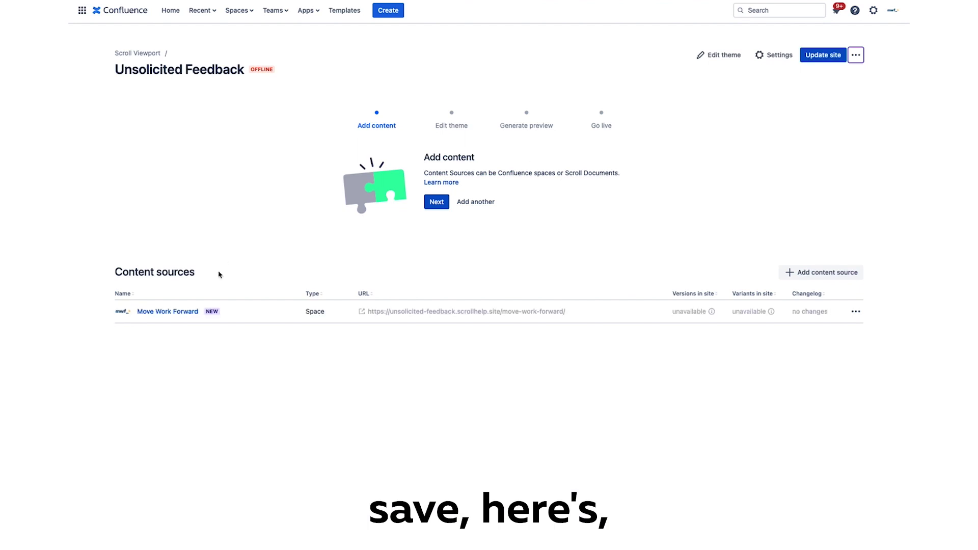
Advance to the theme step and skip it, keeping the default theme.
left_click(442, 204)
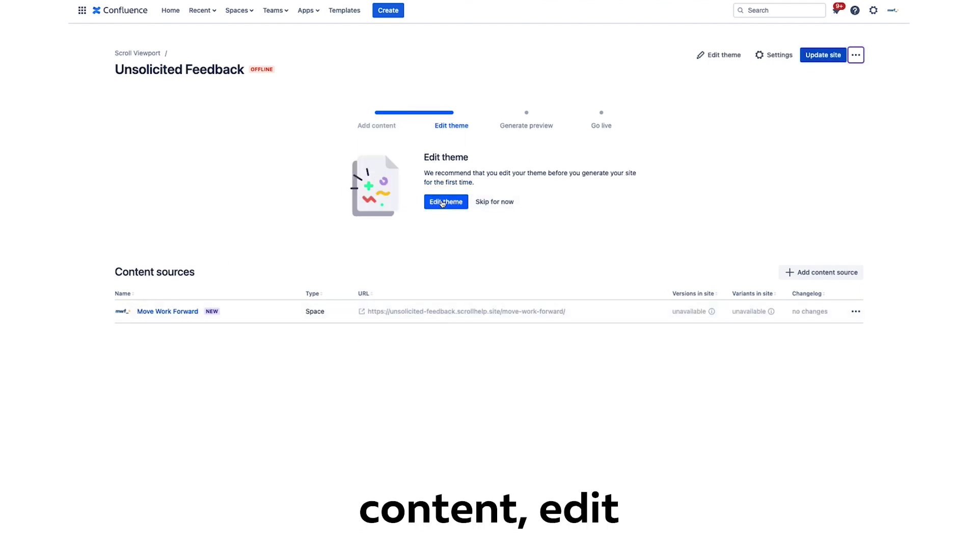
left_click(443, 203)
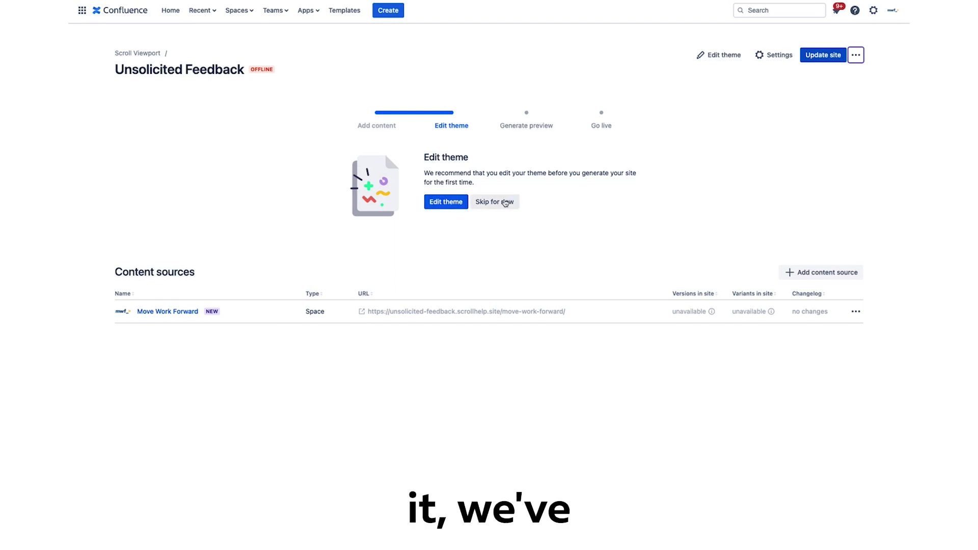
left_click(505, 202)
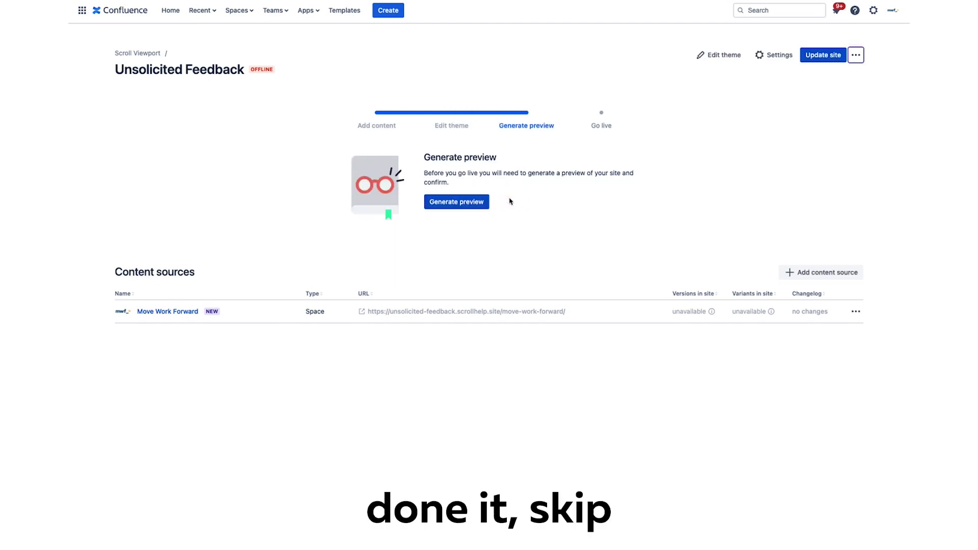
Generate the preview, check the report's single warning, and take the site live.
left_click(456, 201)
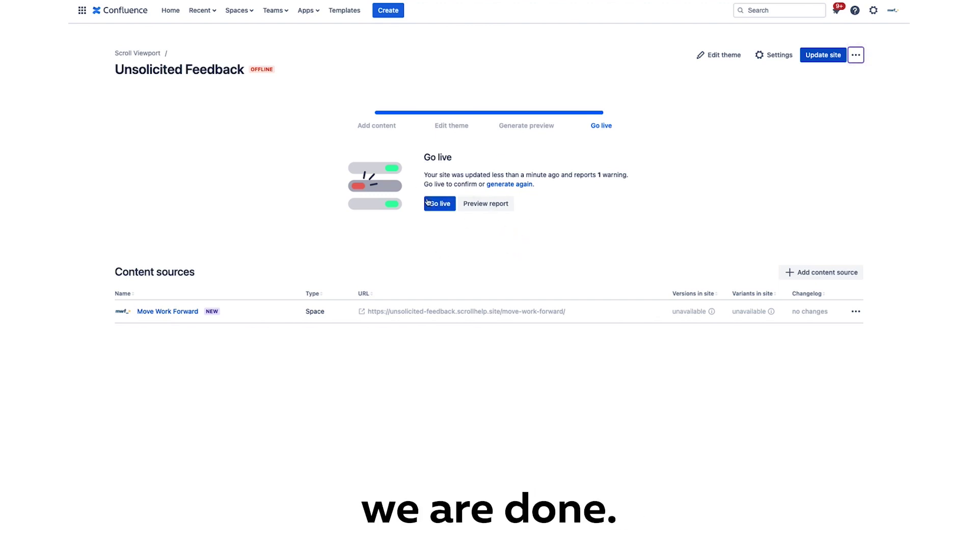
left_click(480, 204)
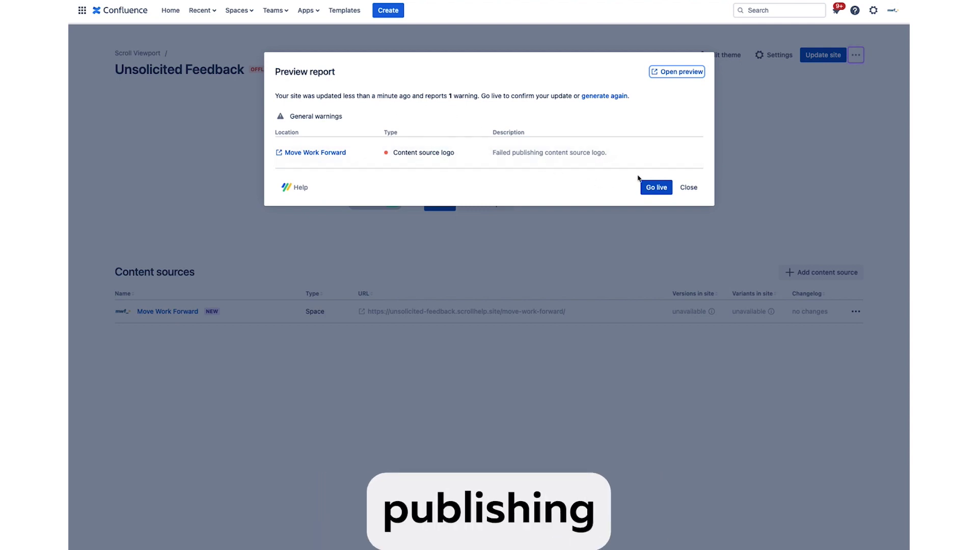
left_click(655, 187)
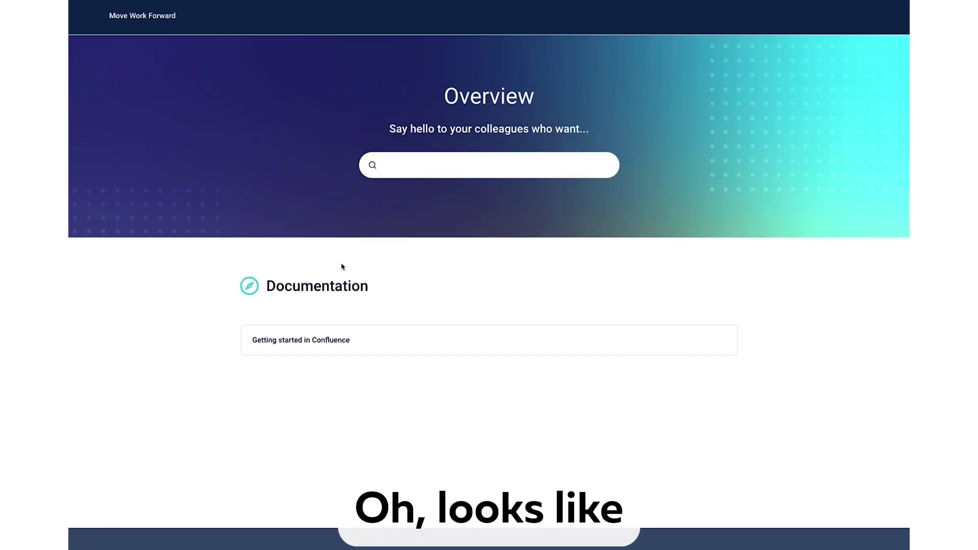
Open the Getting started in Confluence page on the help center and read through it.
left_click(303, 340)
scroll(518, 389, "down", 5)
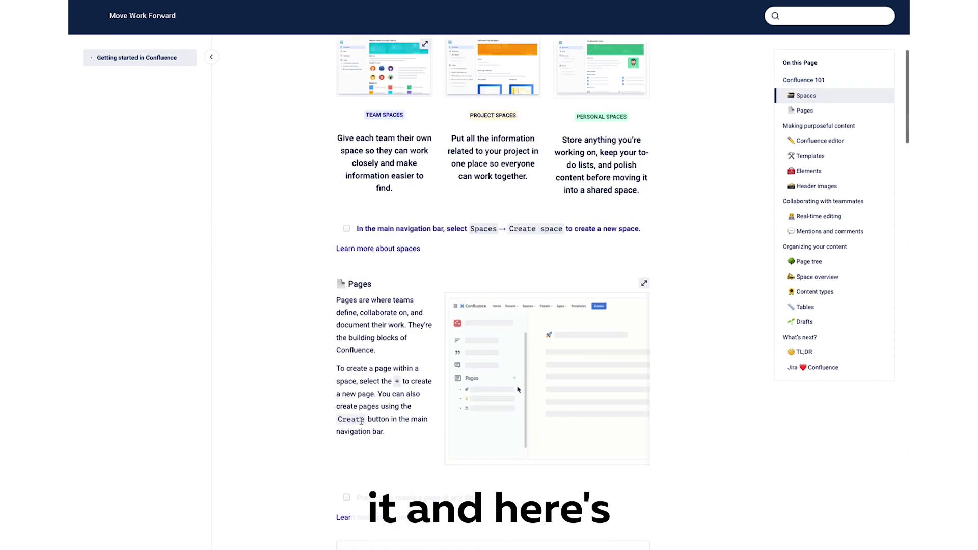
scroll(361, 421, "down", 10)
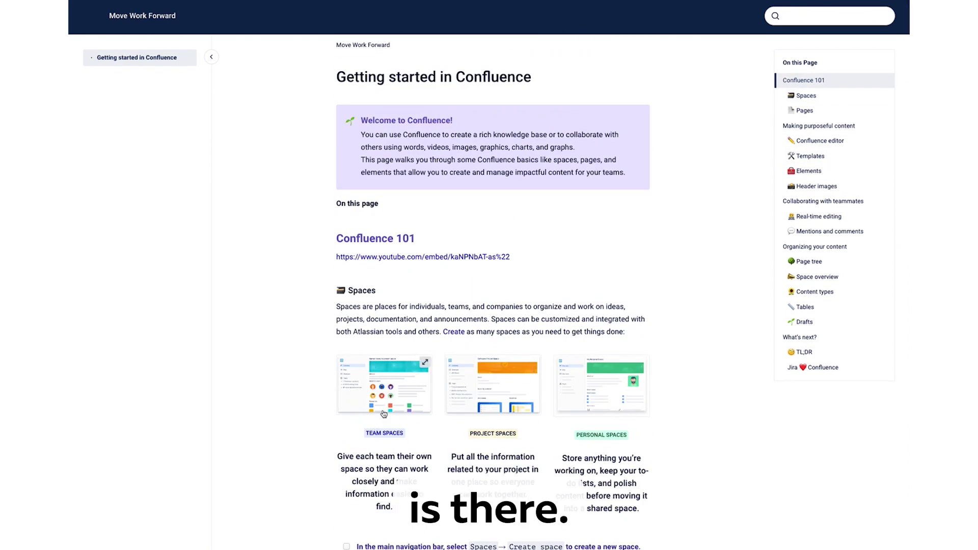
scroll(383, 413, "down", 1)
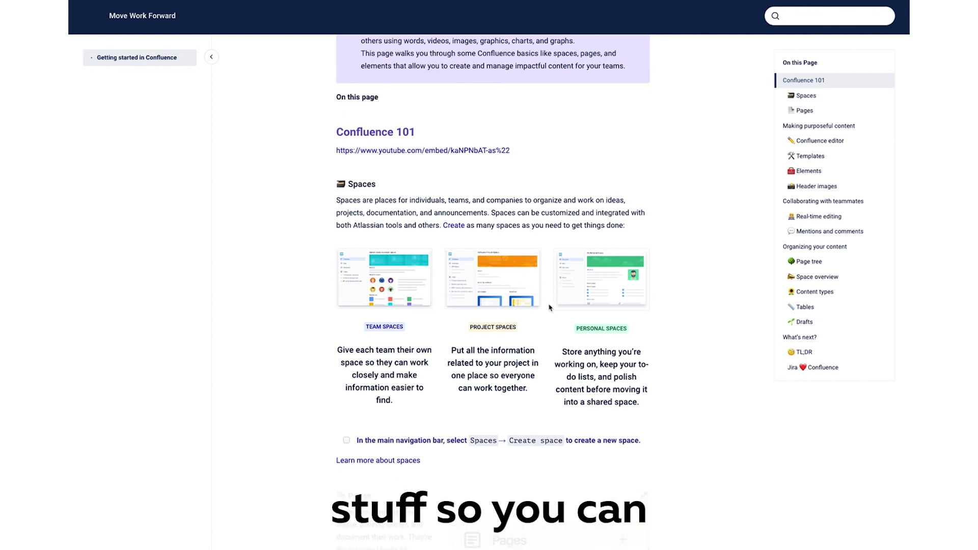
scroll(549, 307, "down", 2)
scroll(549, 308, "down", 5)
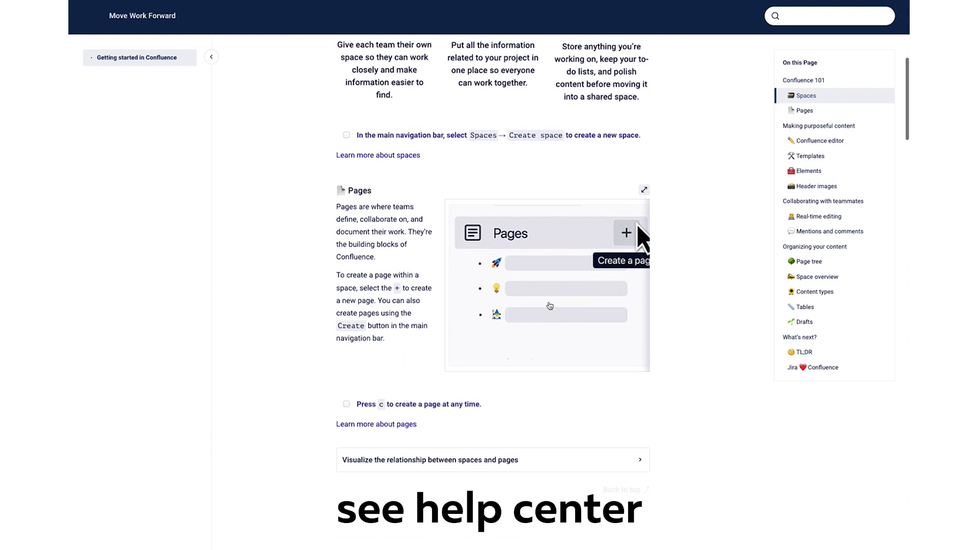
scroll(509, 303, "up", 10)
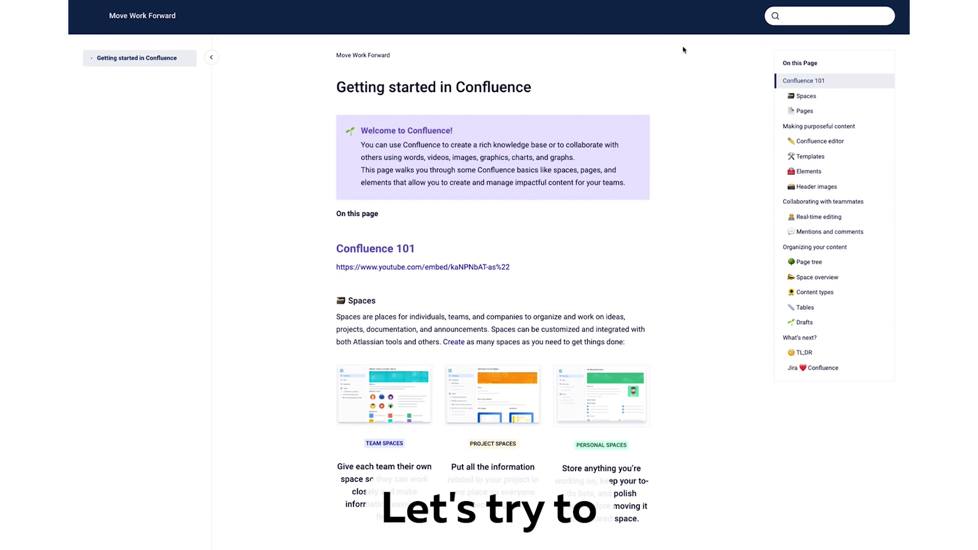
Search the help center for 'spaces' and open the Getting started in Confluence result.
type("soa")
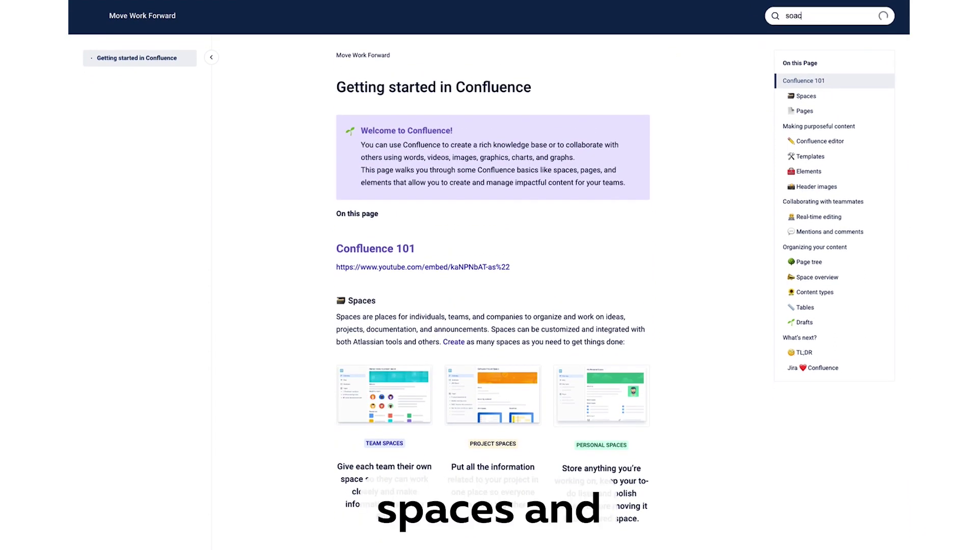
type("ces")
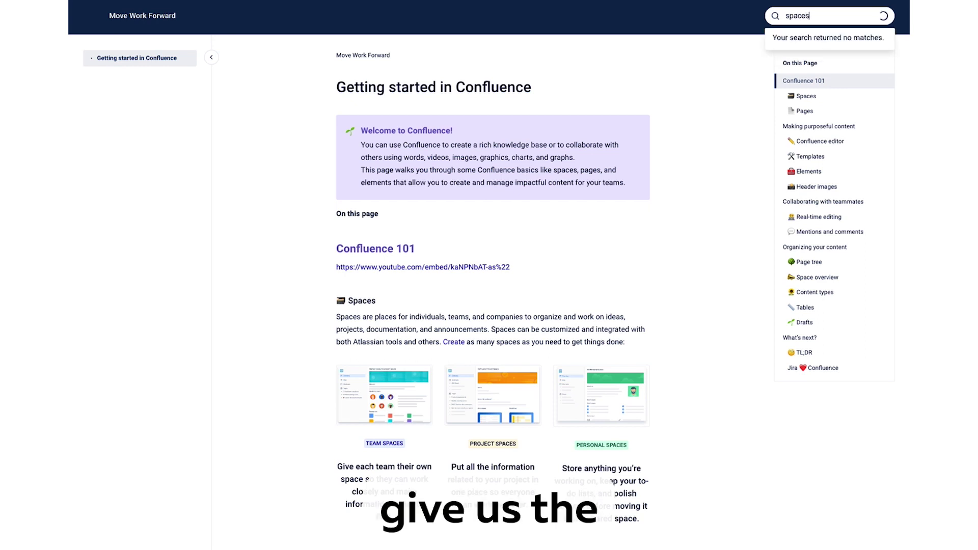
key("Return")
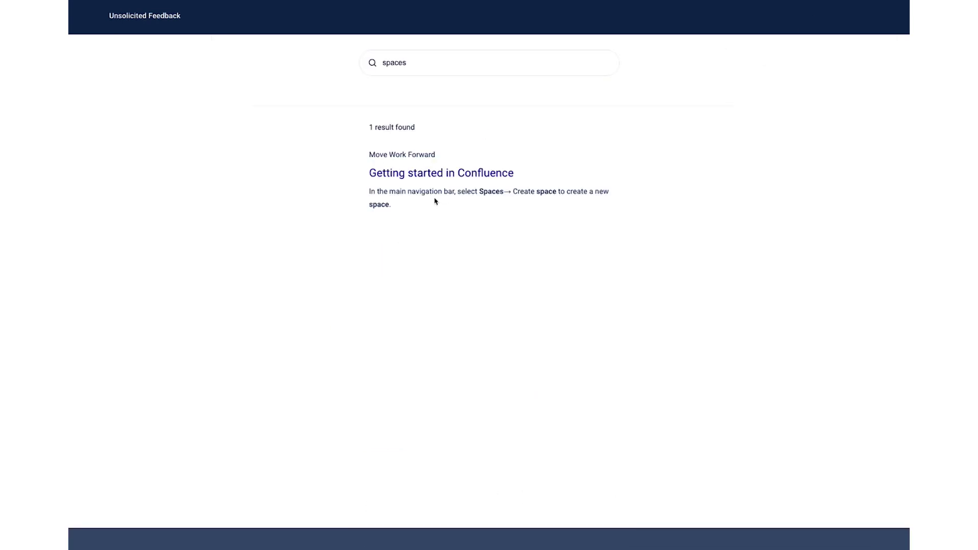
left_click(435, 173)
scroll(281, 223, "down", 10)
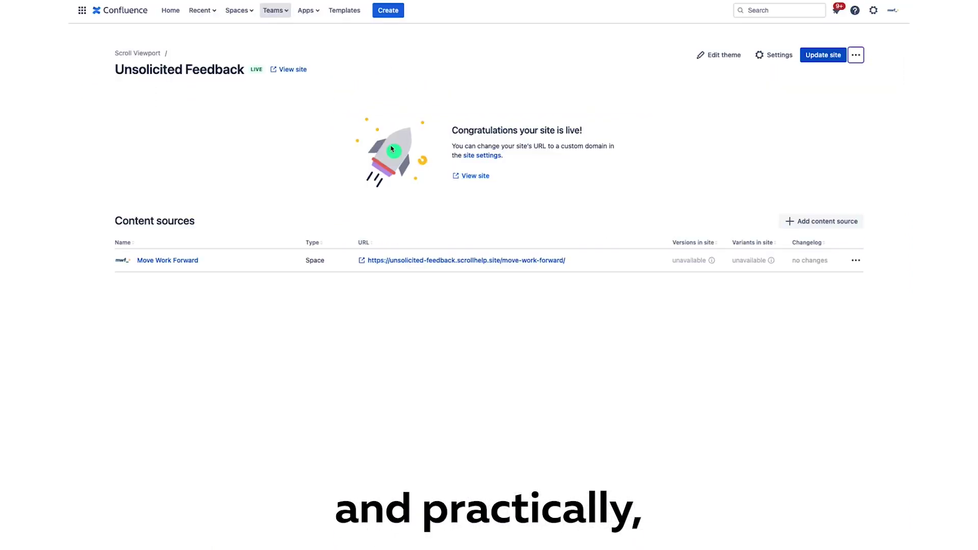
Connect custom domain bla.cla.bla in site settings, view its DNS CNAME entries, then return.
left_click(772, 54)
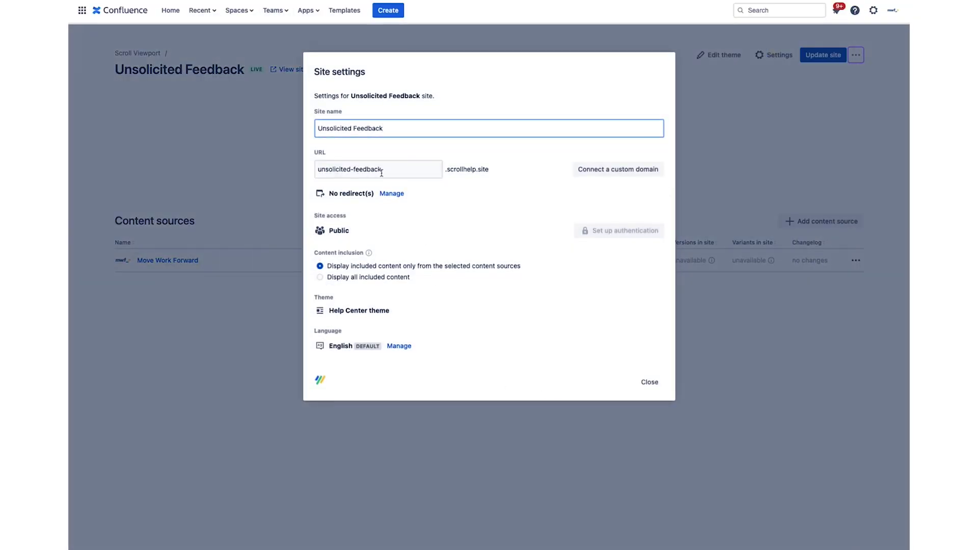
left_click(595, 168)
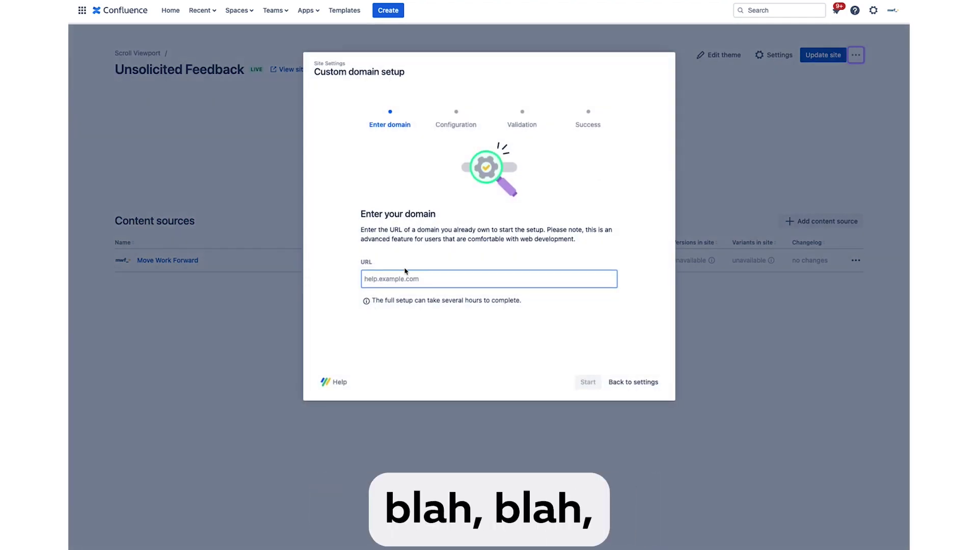
type("bla.cla")
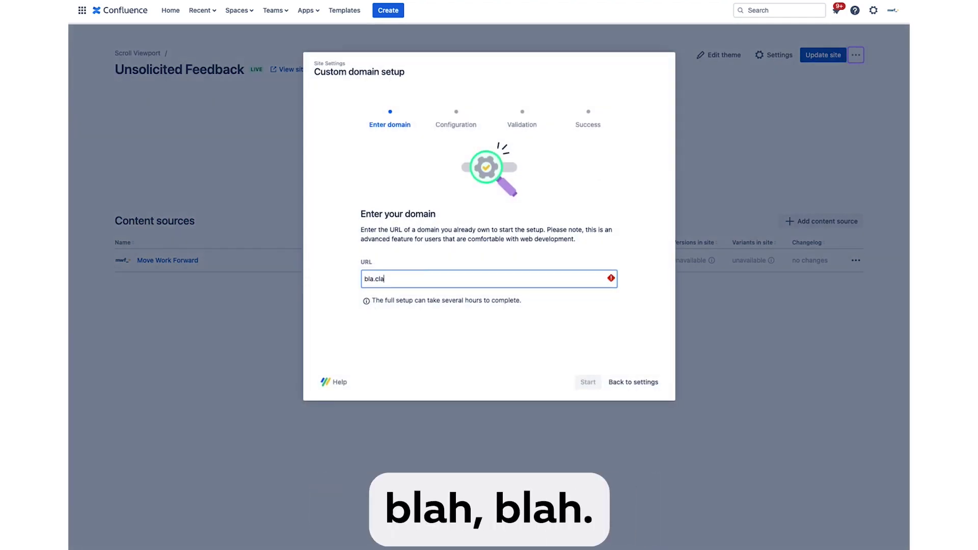
type(".bla")
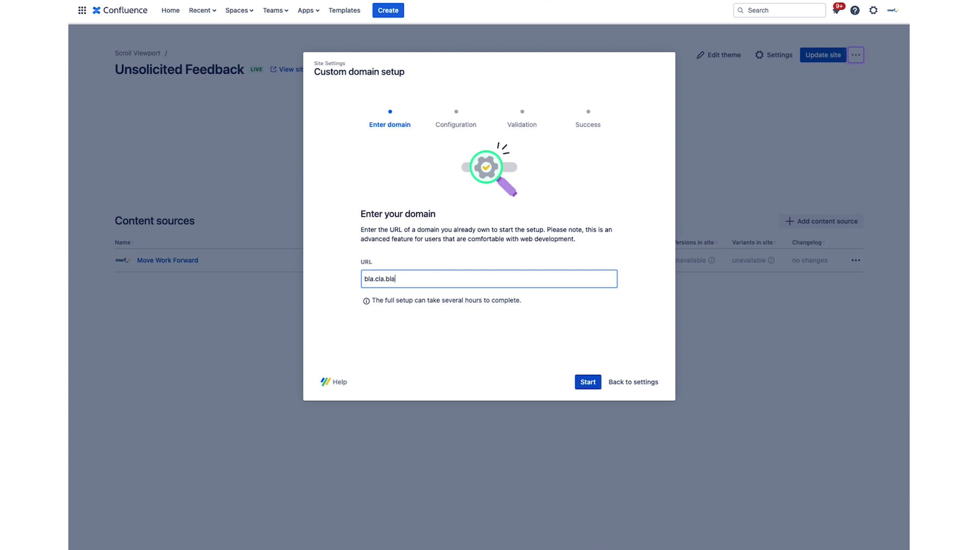
left_click(585, 385)
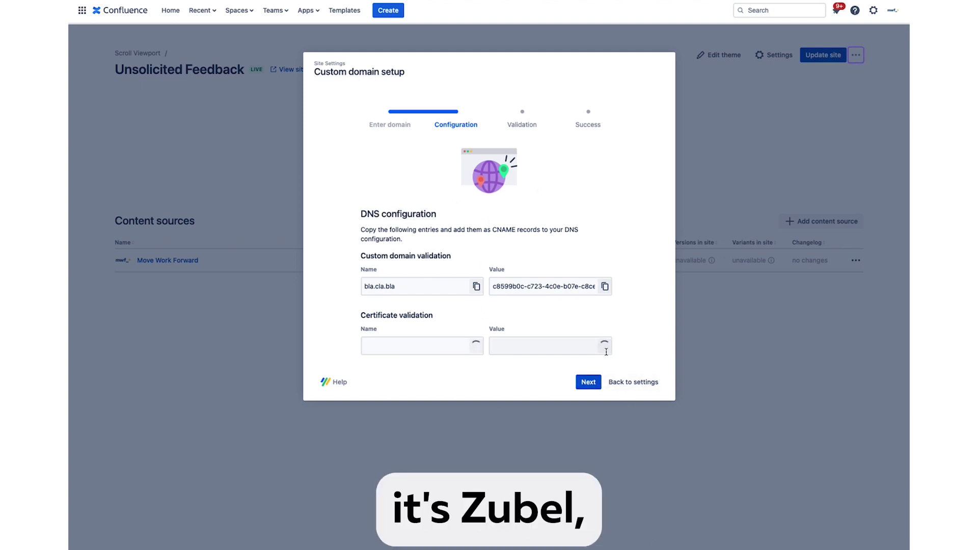
left_click(654, 385)
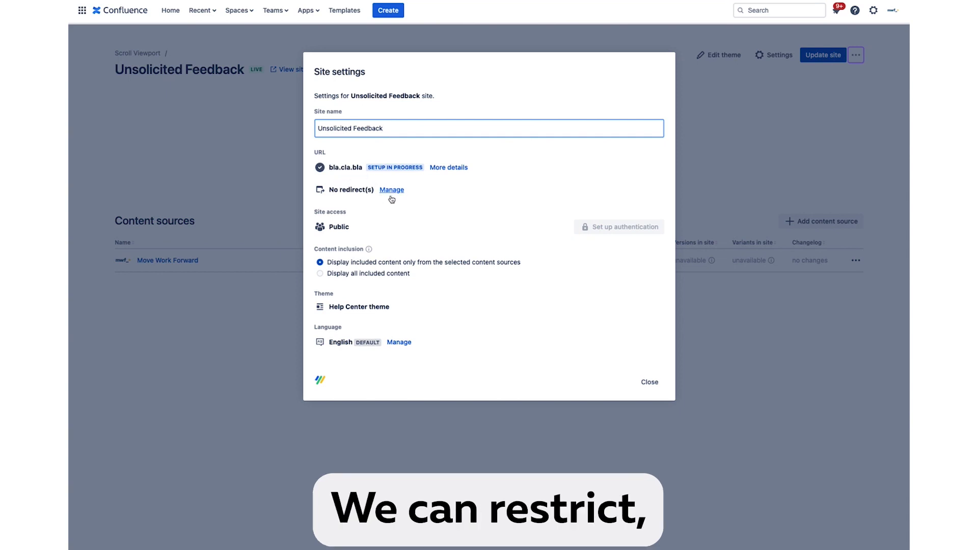
left_click(450, 169)
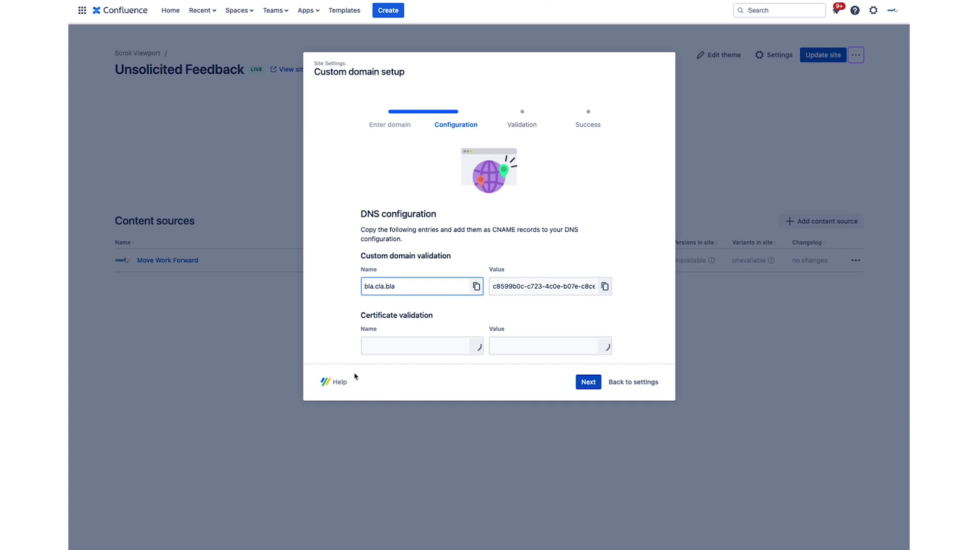
left_click(477, 344)
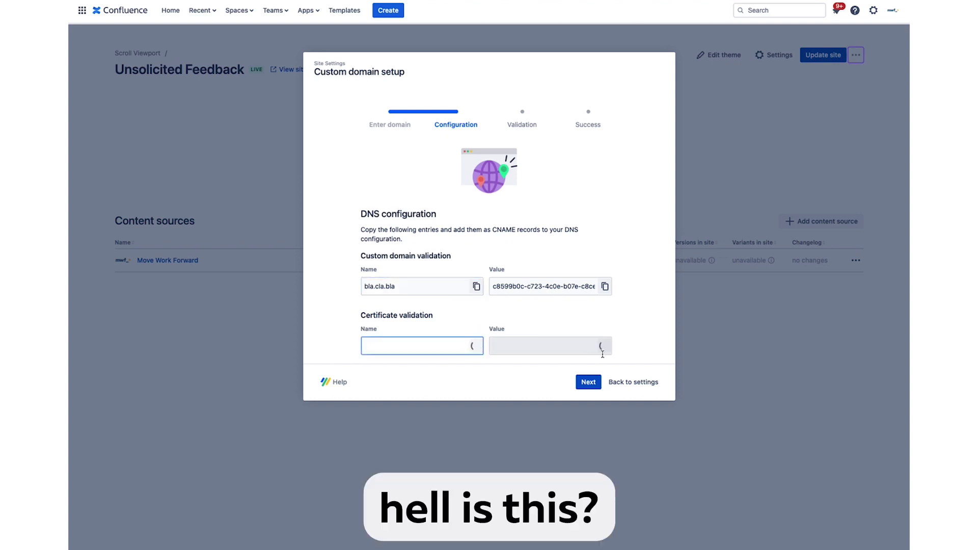
left_click(634, 382)
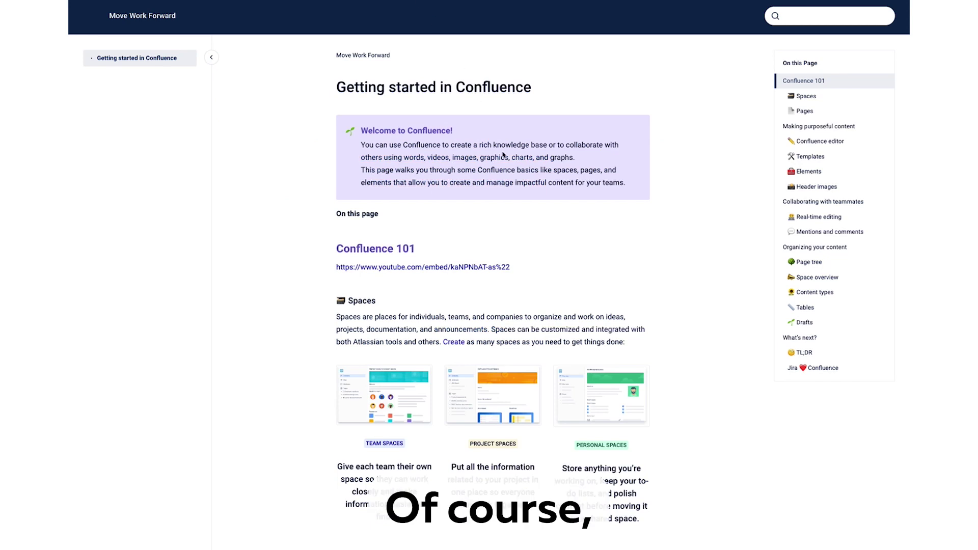
Open Chrome DevTools and switch the help center page to device-emulation preview.
key("ctrl+shift+i")
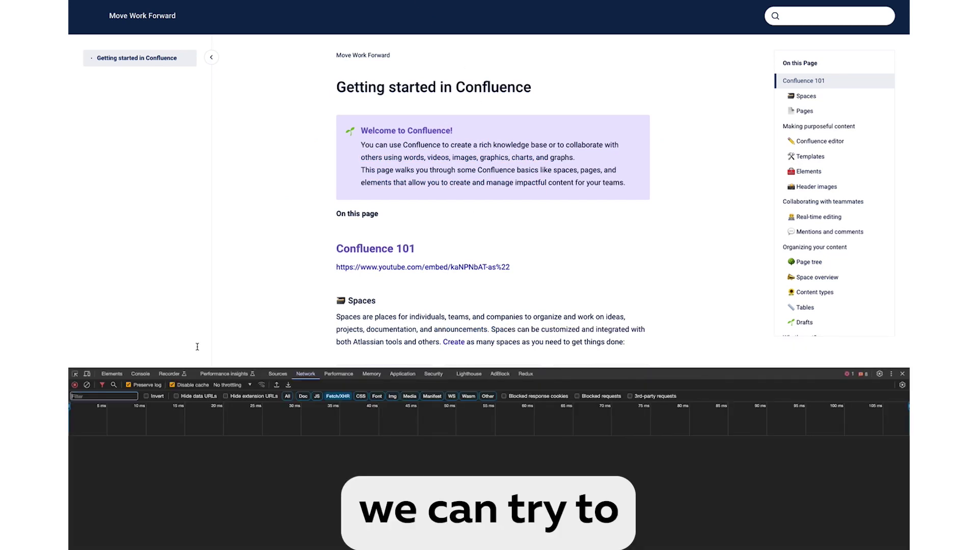
left_click(87, 376)
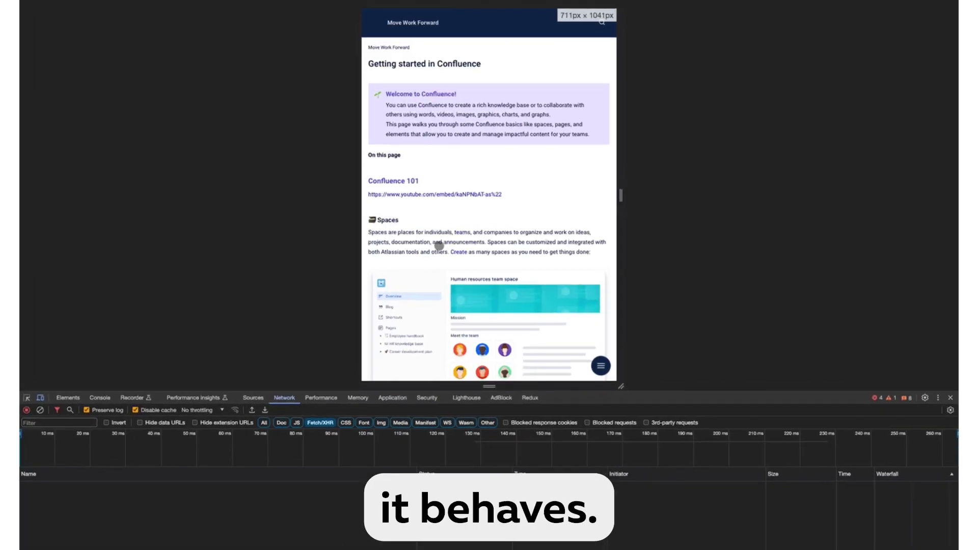
scroll(444, 241, "down", 10)
scroll(431, 312, "up", 10)
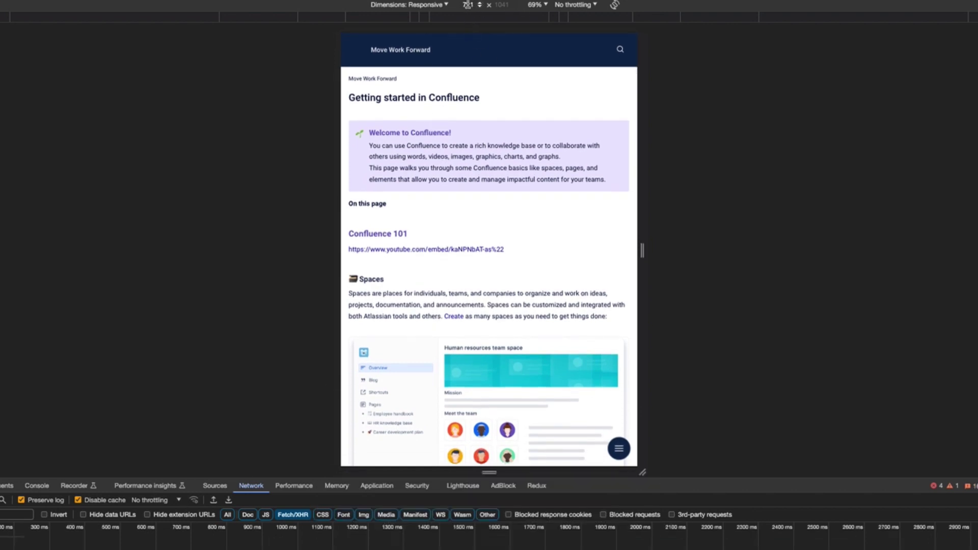
Preview the page on an emulated Surface Pro 7, then a Pixel 7.
left_click(435, 6)
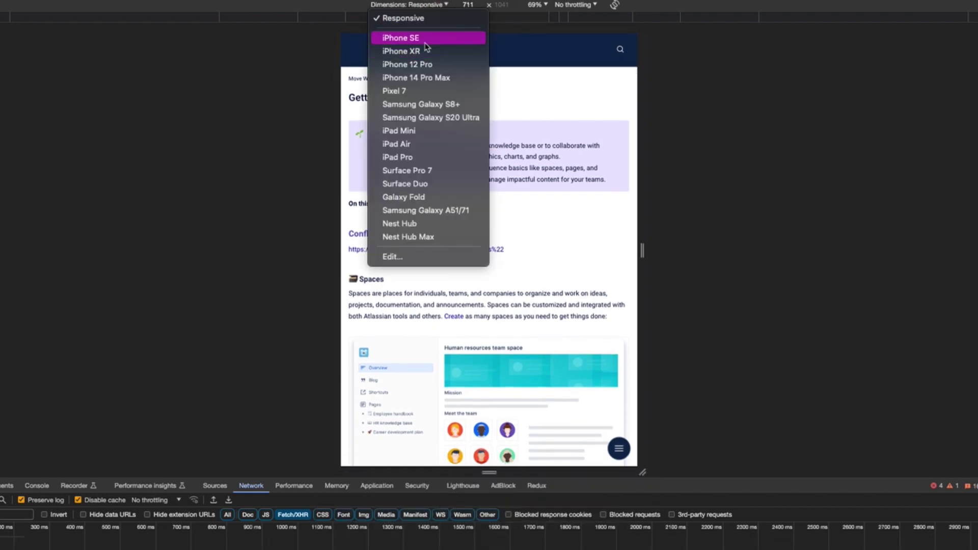
left_click(435, 174)
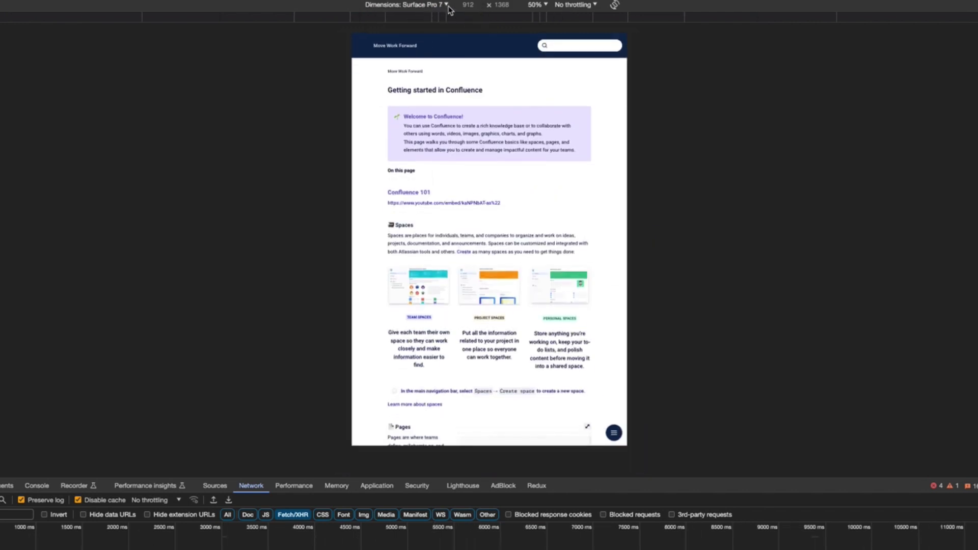
left_click(446, 5)
left_click(427, 148)
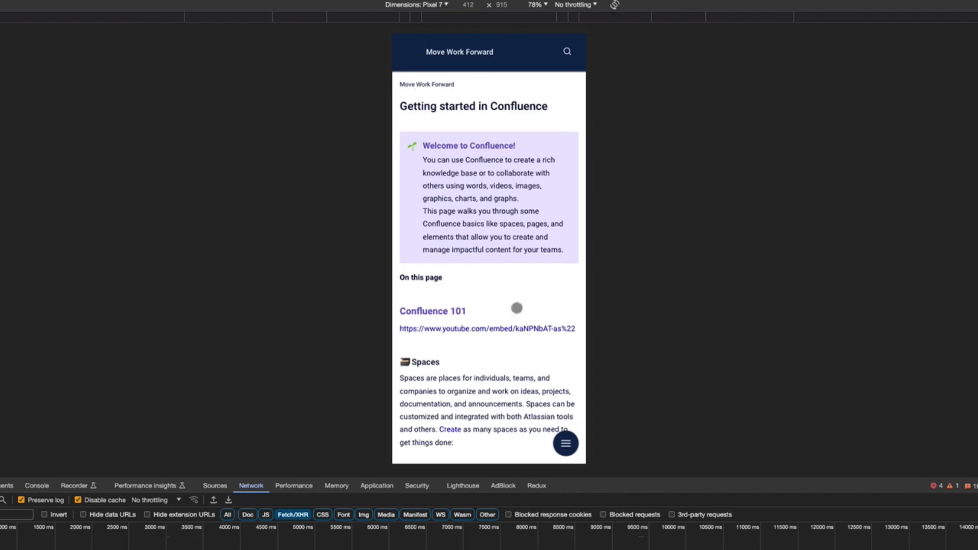
scroll(516, 311, "down", 10)
scroll(516, 325, "up", 10)
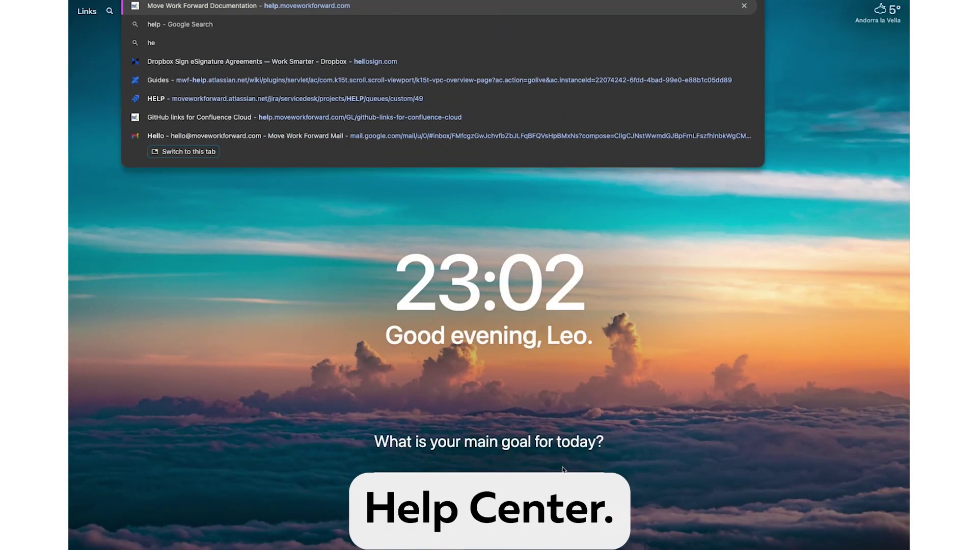
Open Move Work Forward Documentation and reach the Microsoft Teams Jira Connector's Advanced (Server and Data Center) guide.
key("Return")
scroll(520, 456, "down", 3)
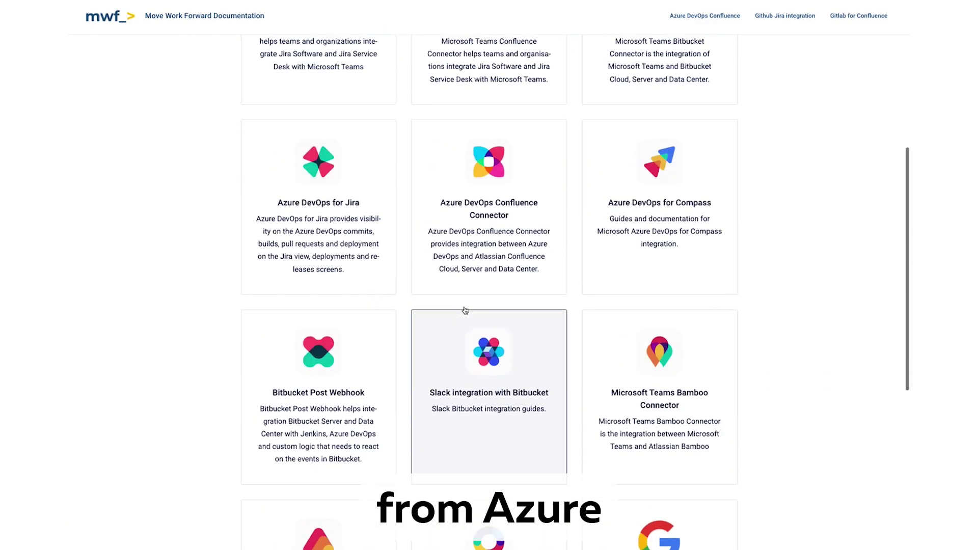
scroll(375, 228, "up", 7)
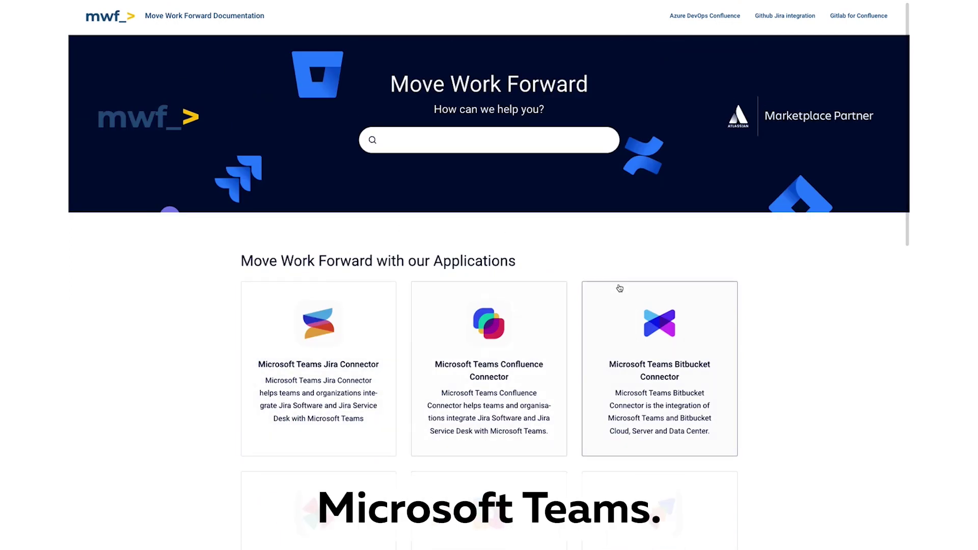
left_click(369, 335)
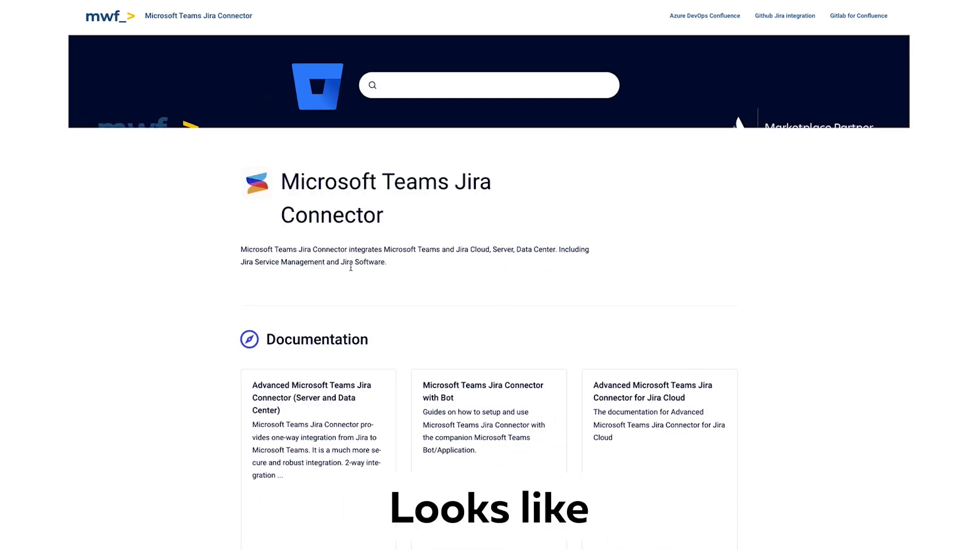
left_click(305, 399)
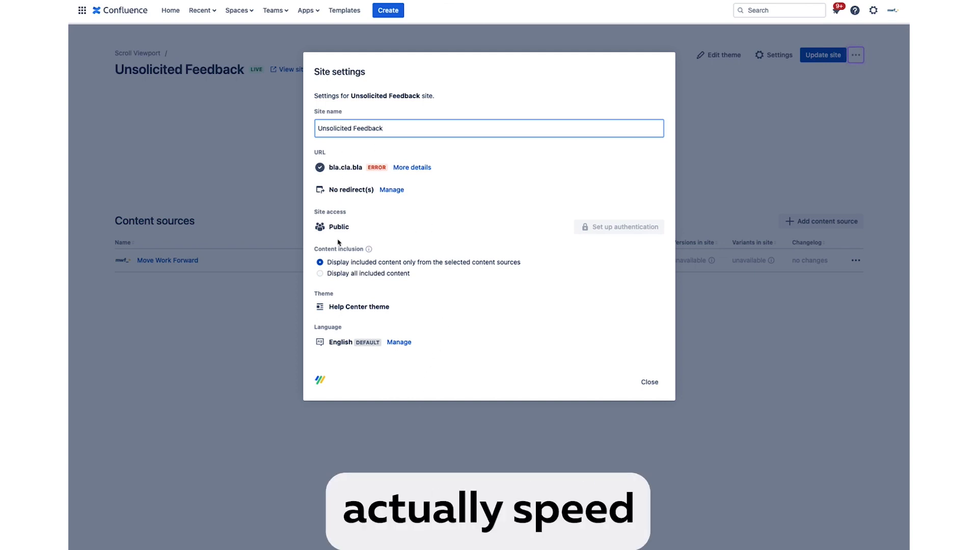
left_click_drag(326, 168, 379, 170)
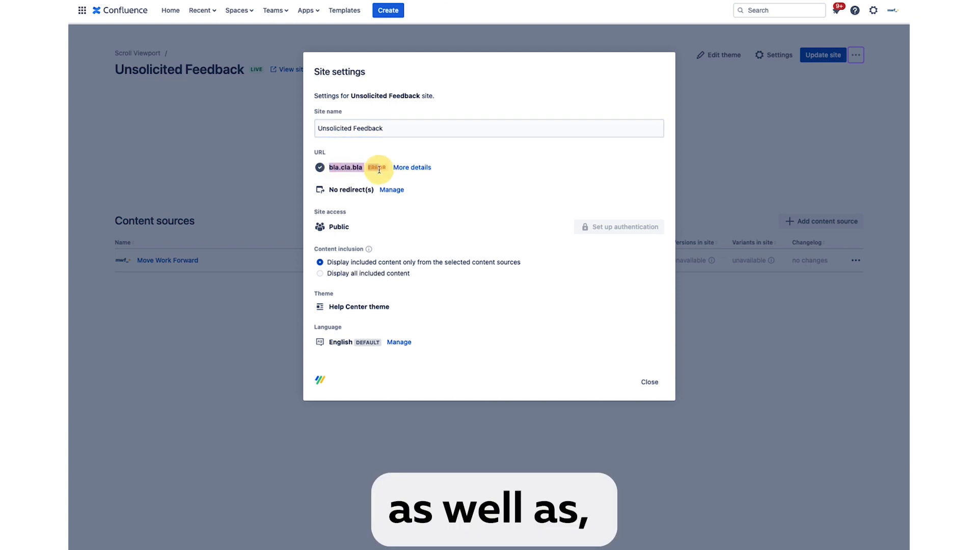